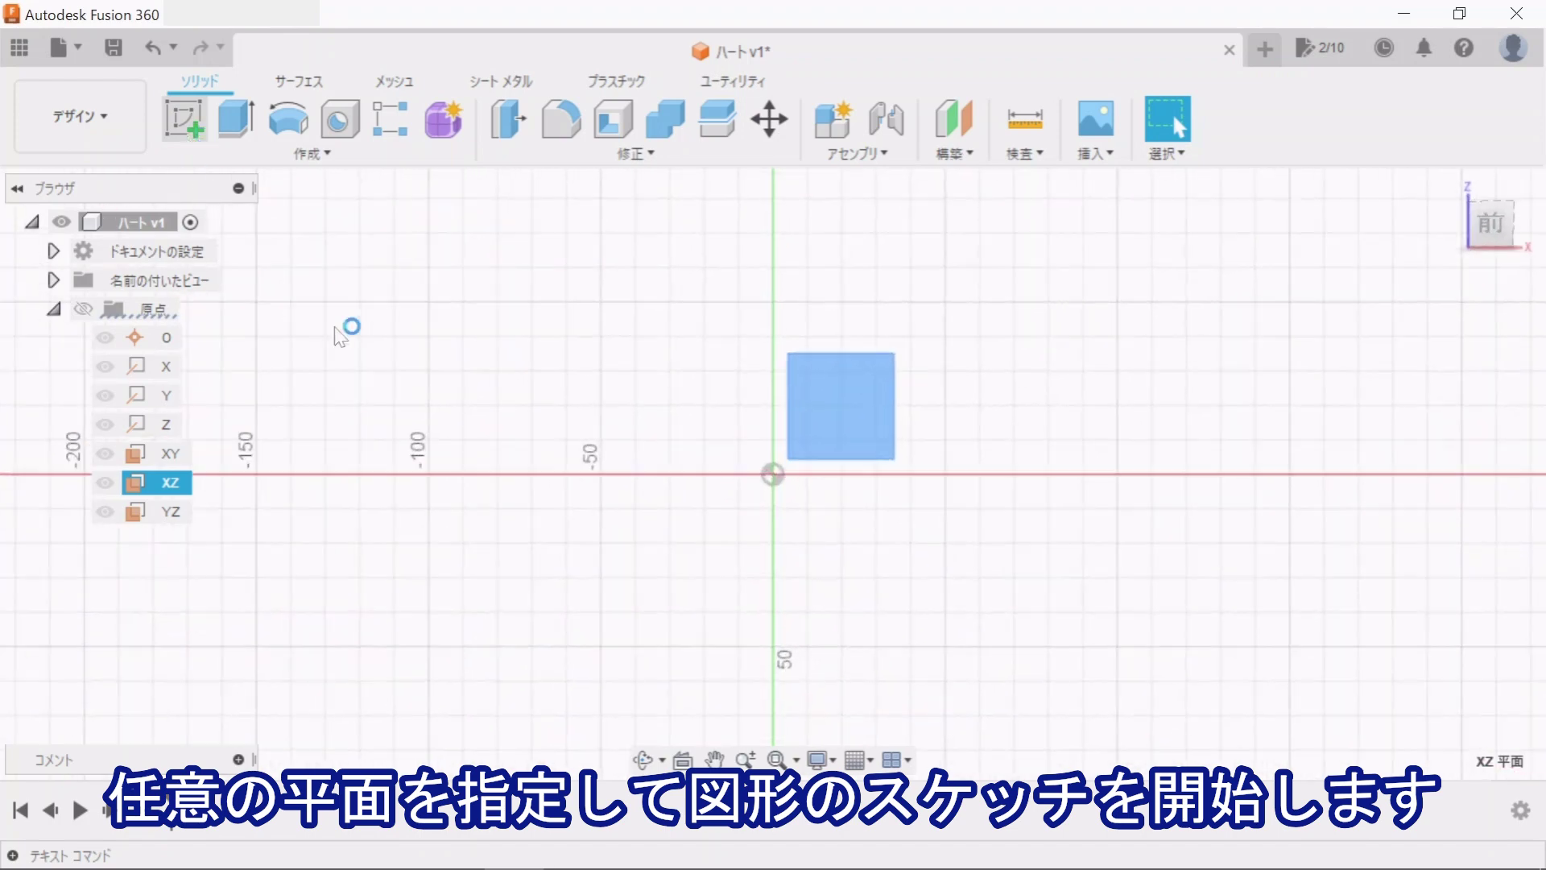
- Sketch a circle about 37 mm in diameter above the horizontal axis, on the negative X side of the origin
scroll(541, 564, "up", 1)
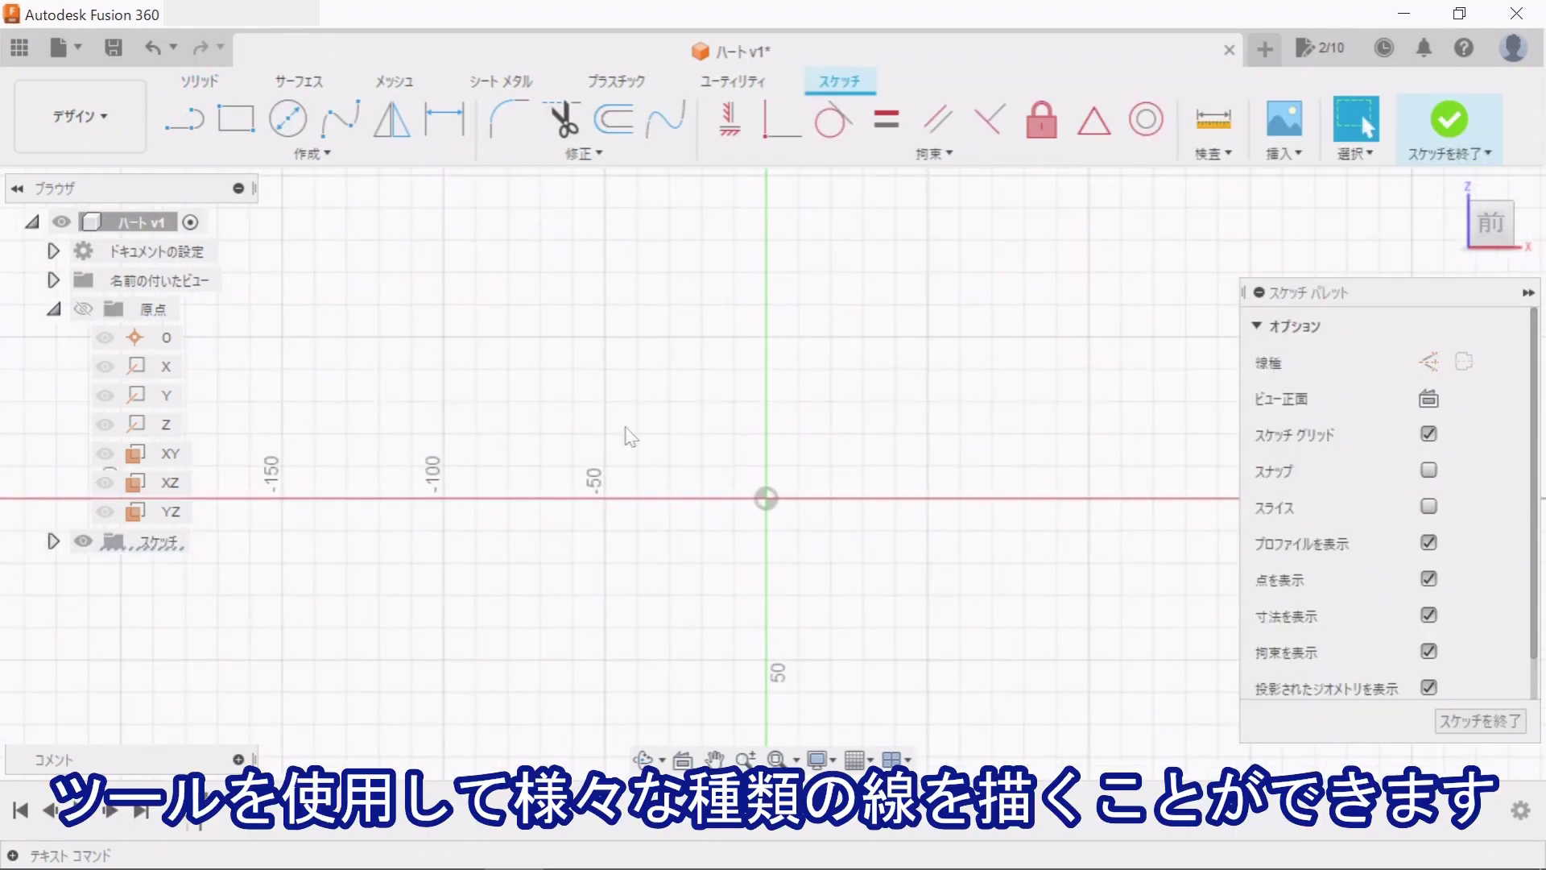
left_click(287, 119)
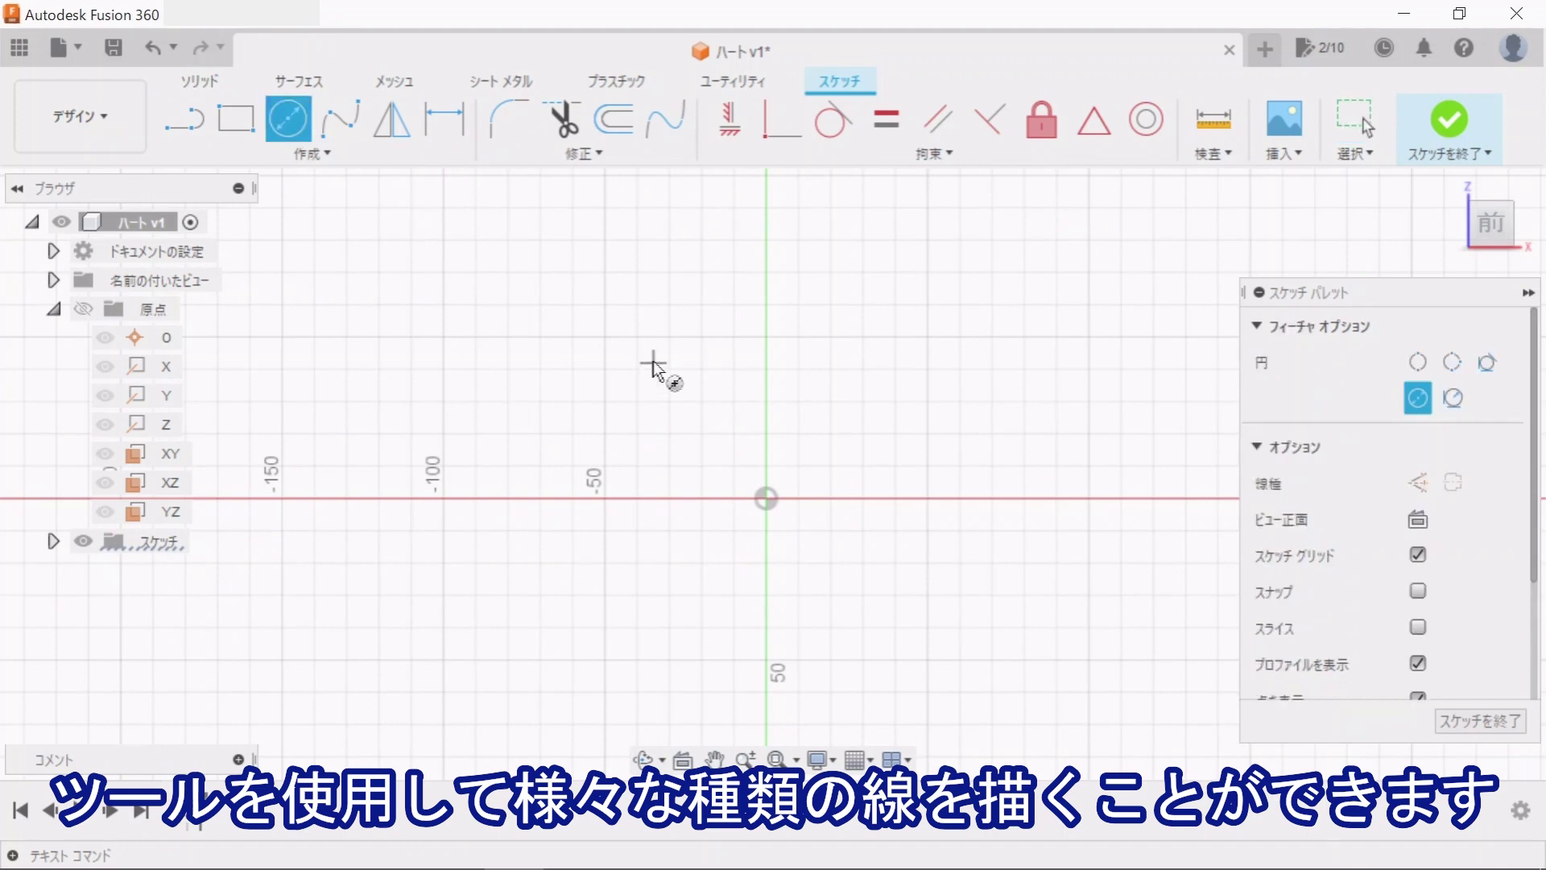
left_click(648, 313)
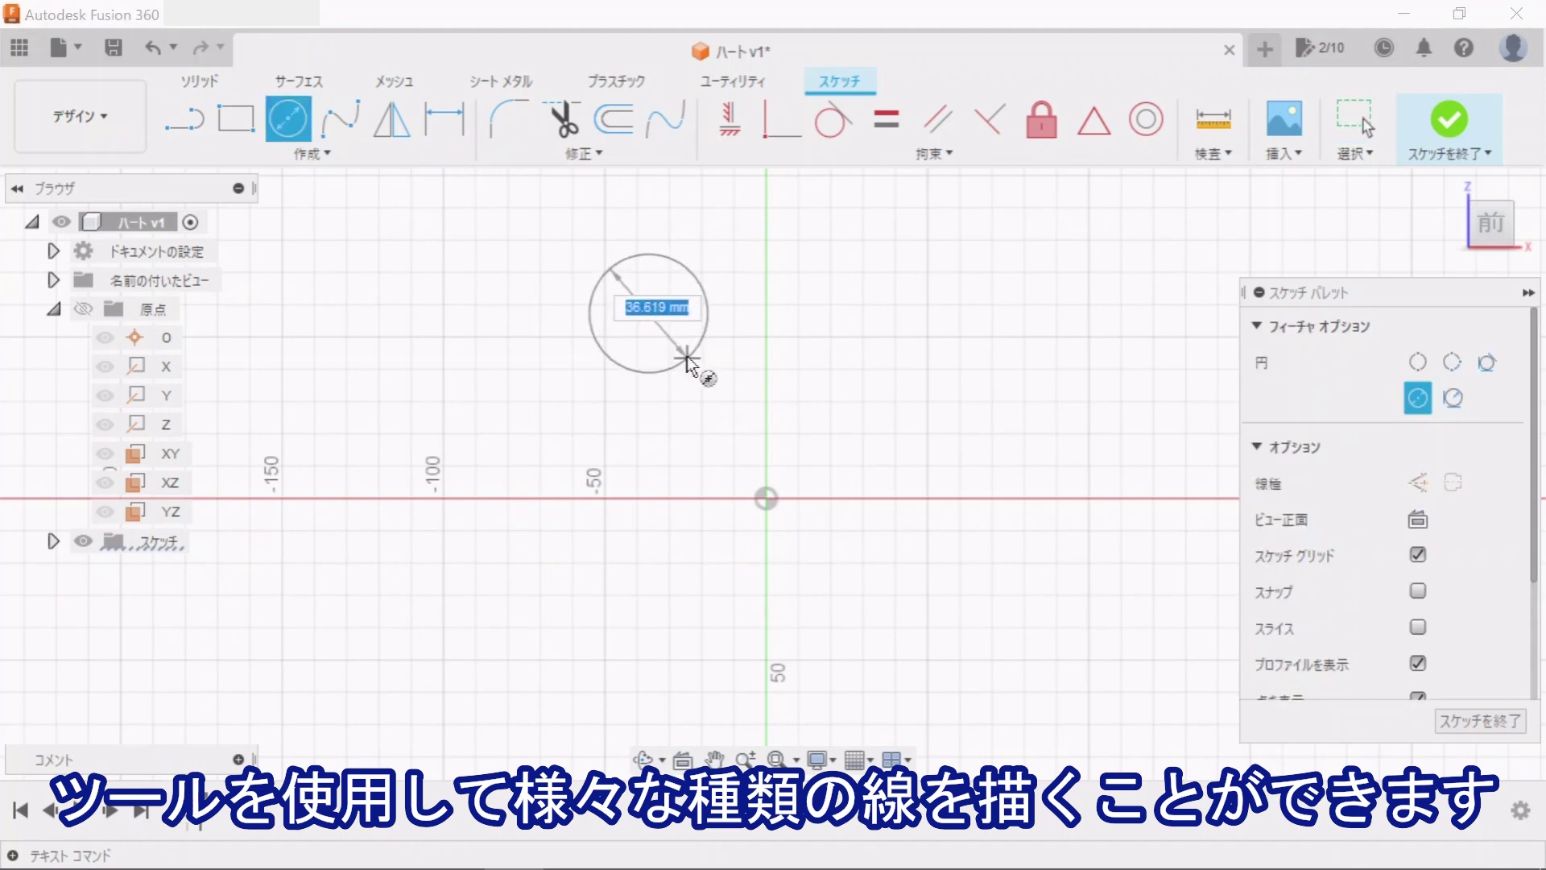
left_click(687, 362)
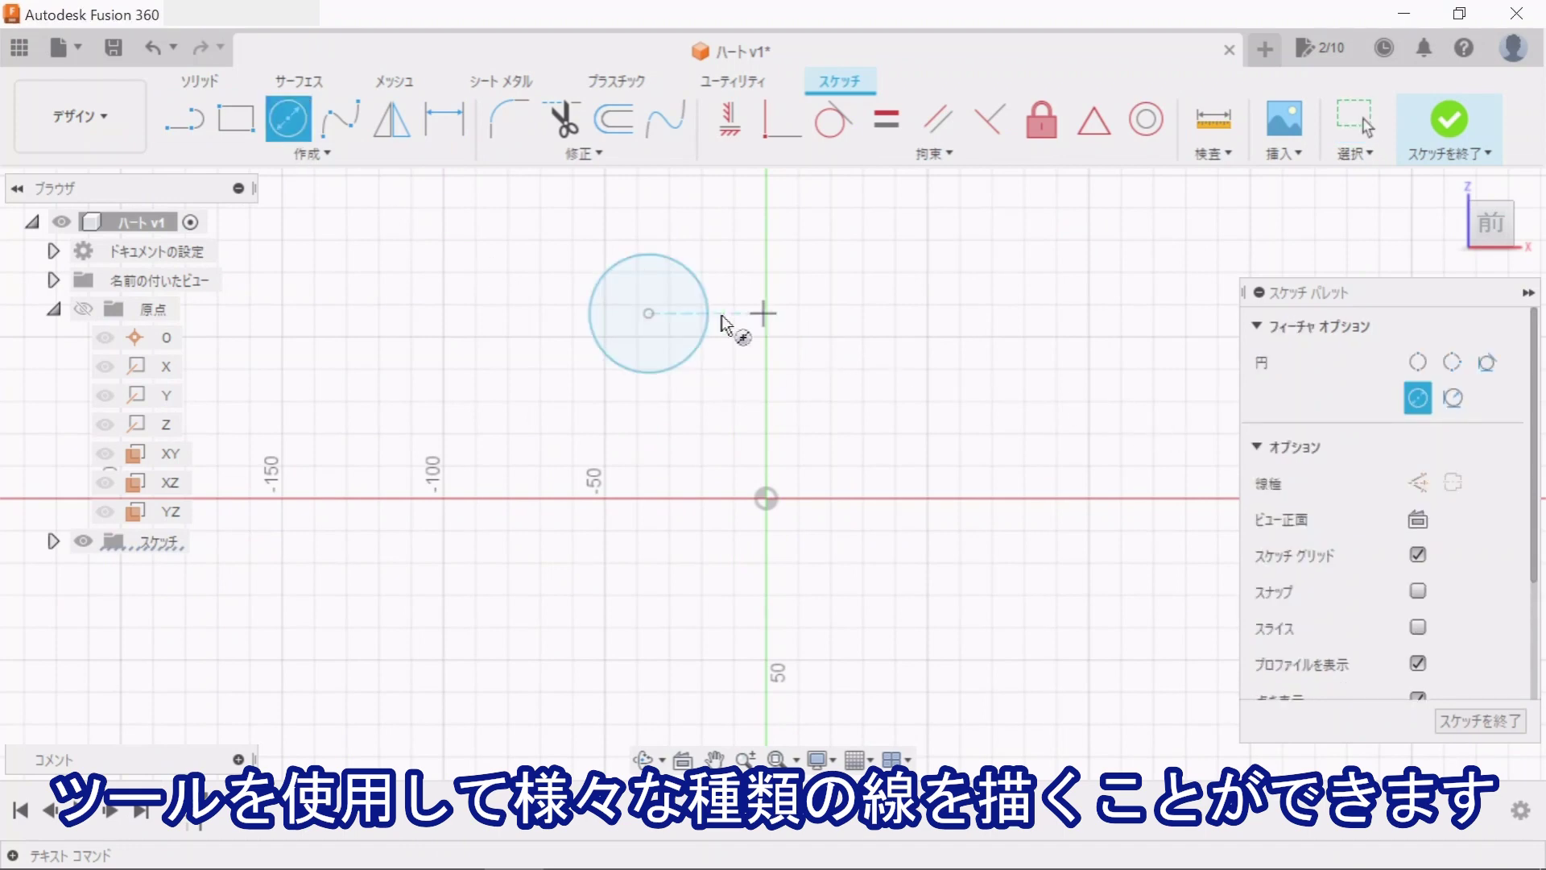
key("Escape")
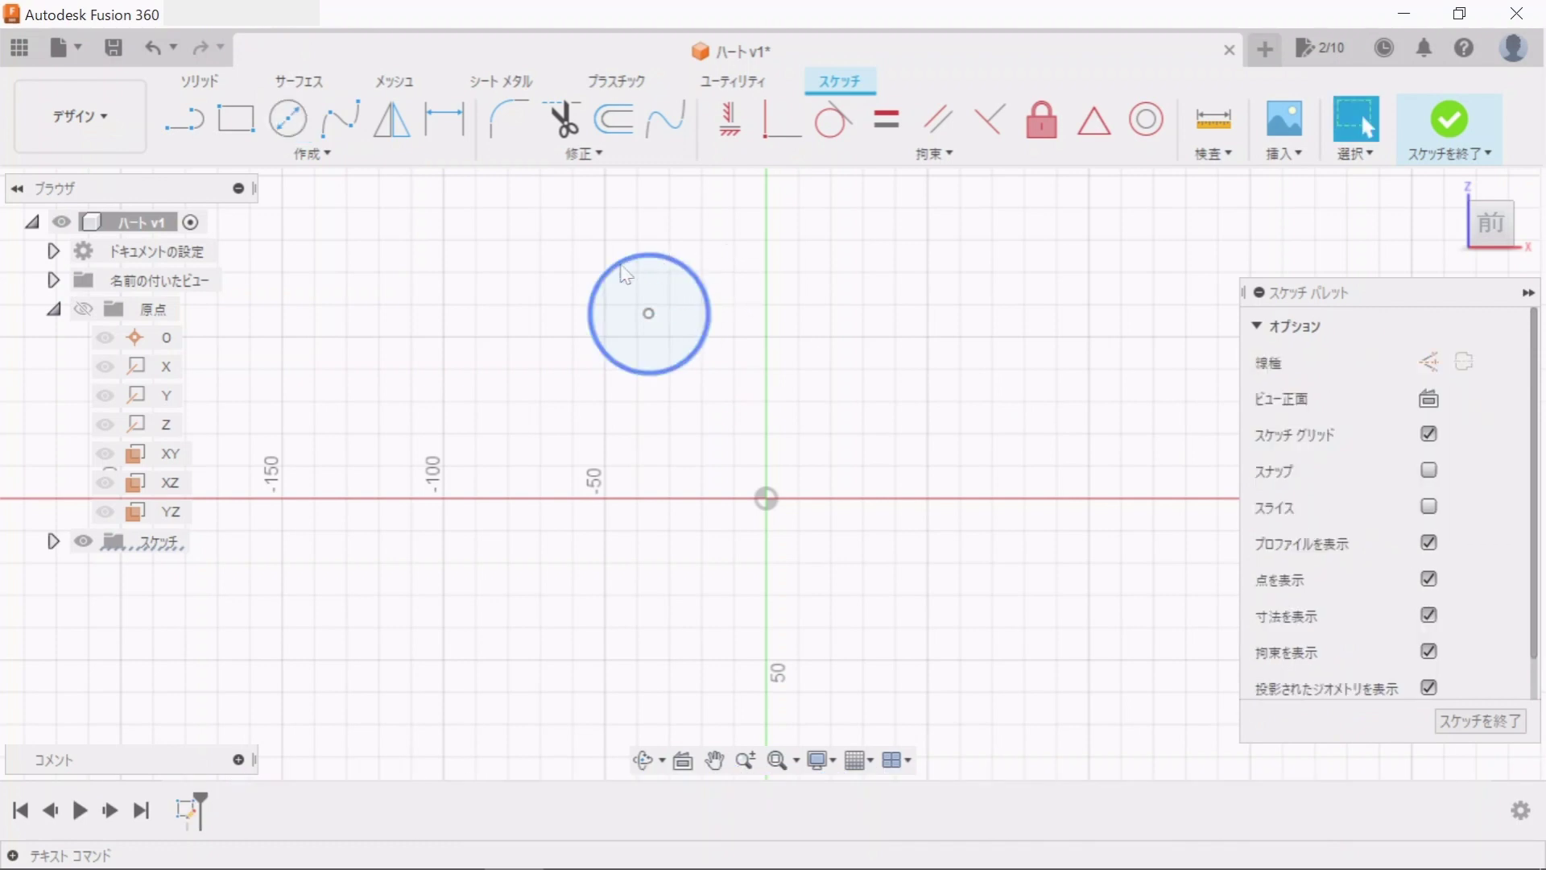
- Convert the sketched circle to construction geometry
left_click(680, 265)
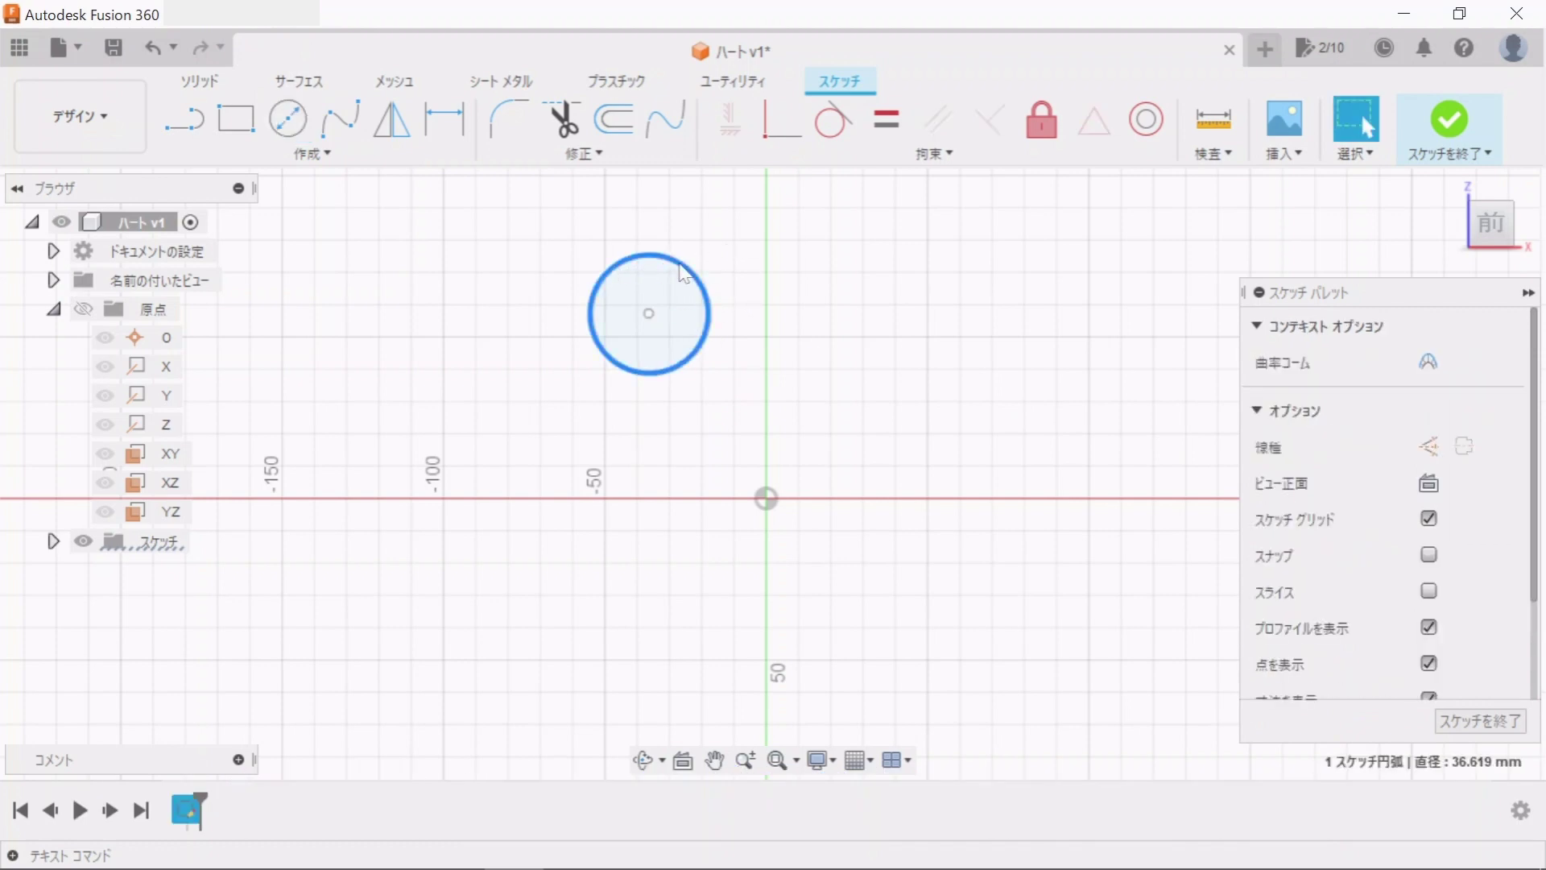
left_click(1430, 446)
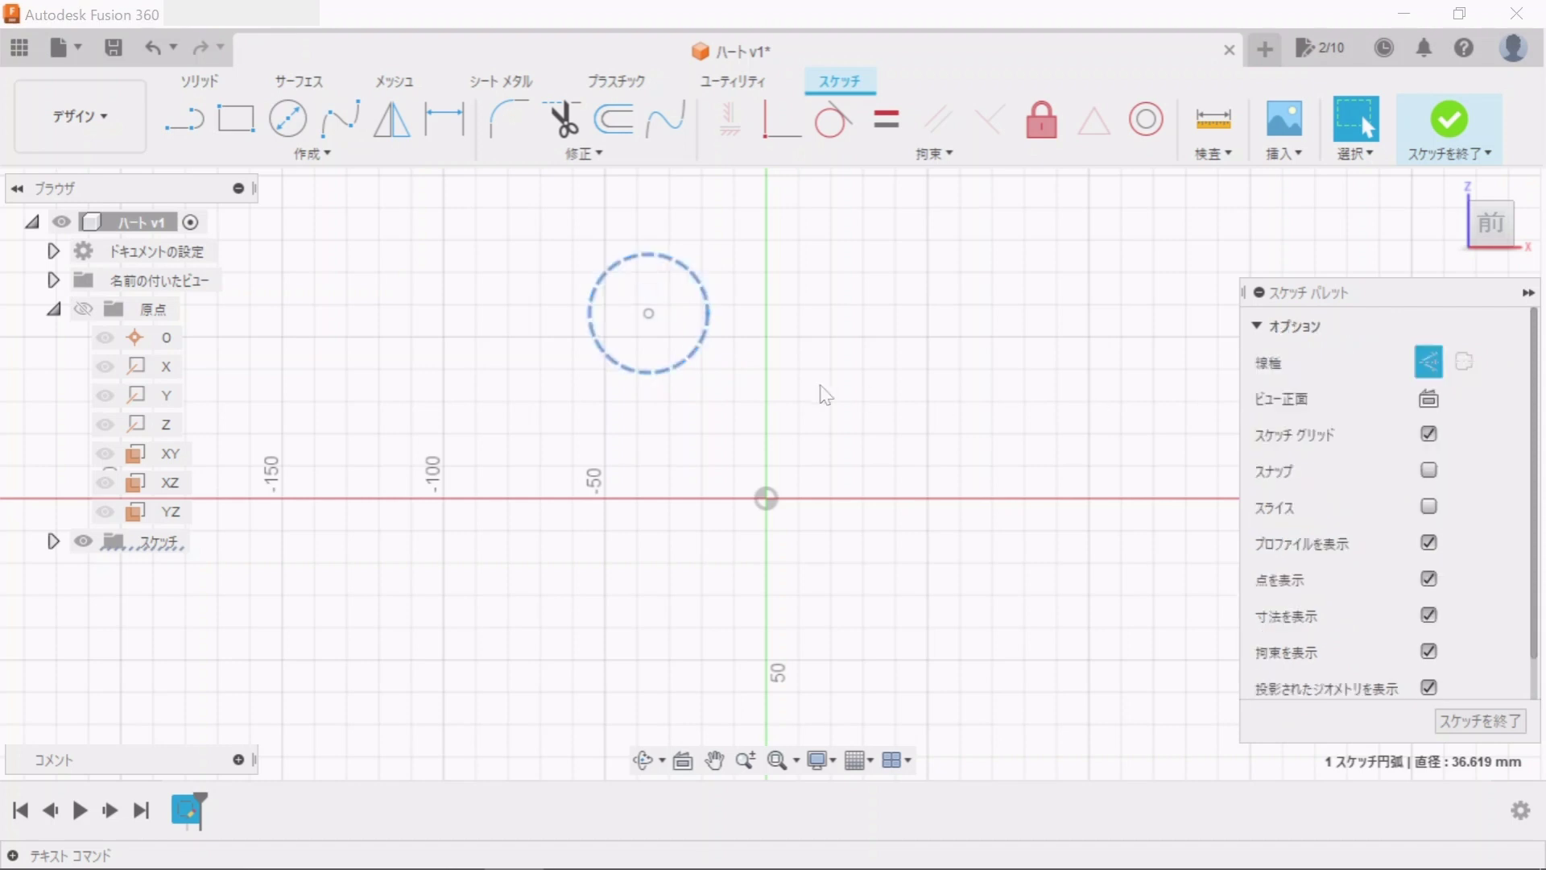
left_click(757, 388)
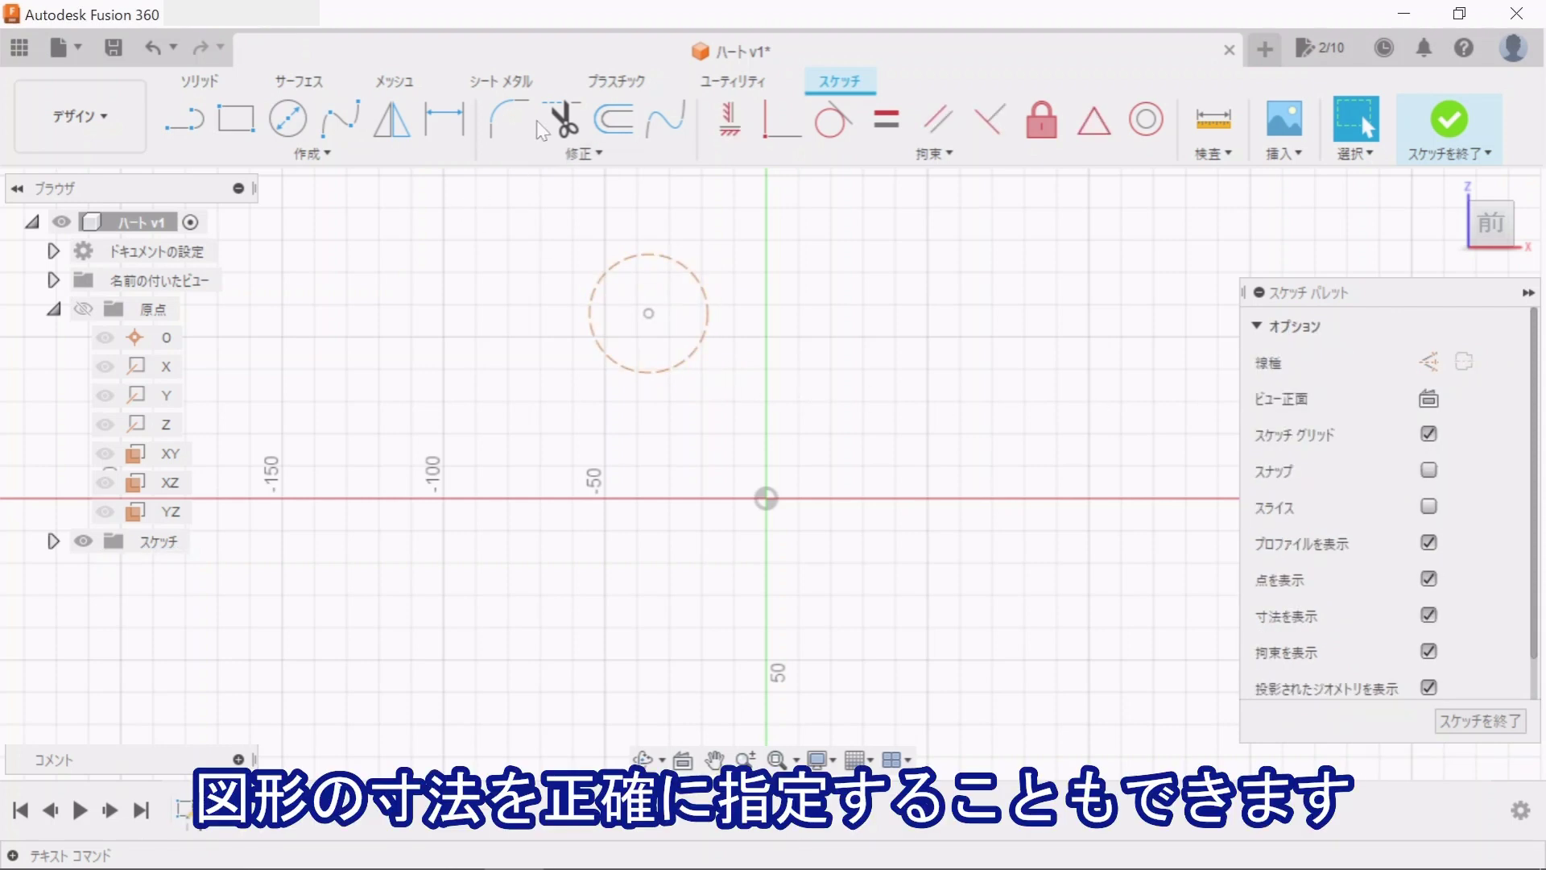
- Dimension the construction circle's diameter and set it to 30 mm
left_click(441, 121)
left_click(689, 273)
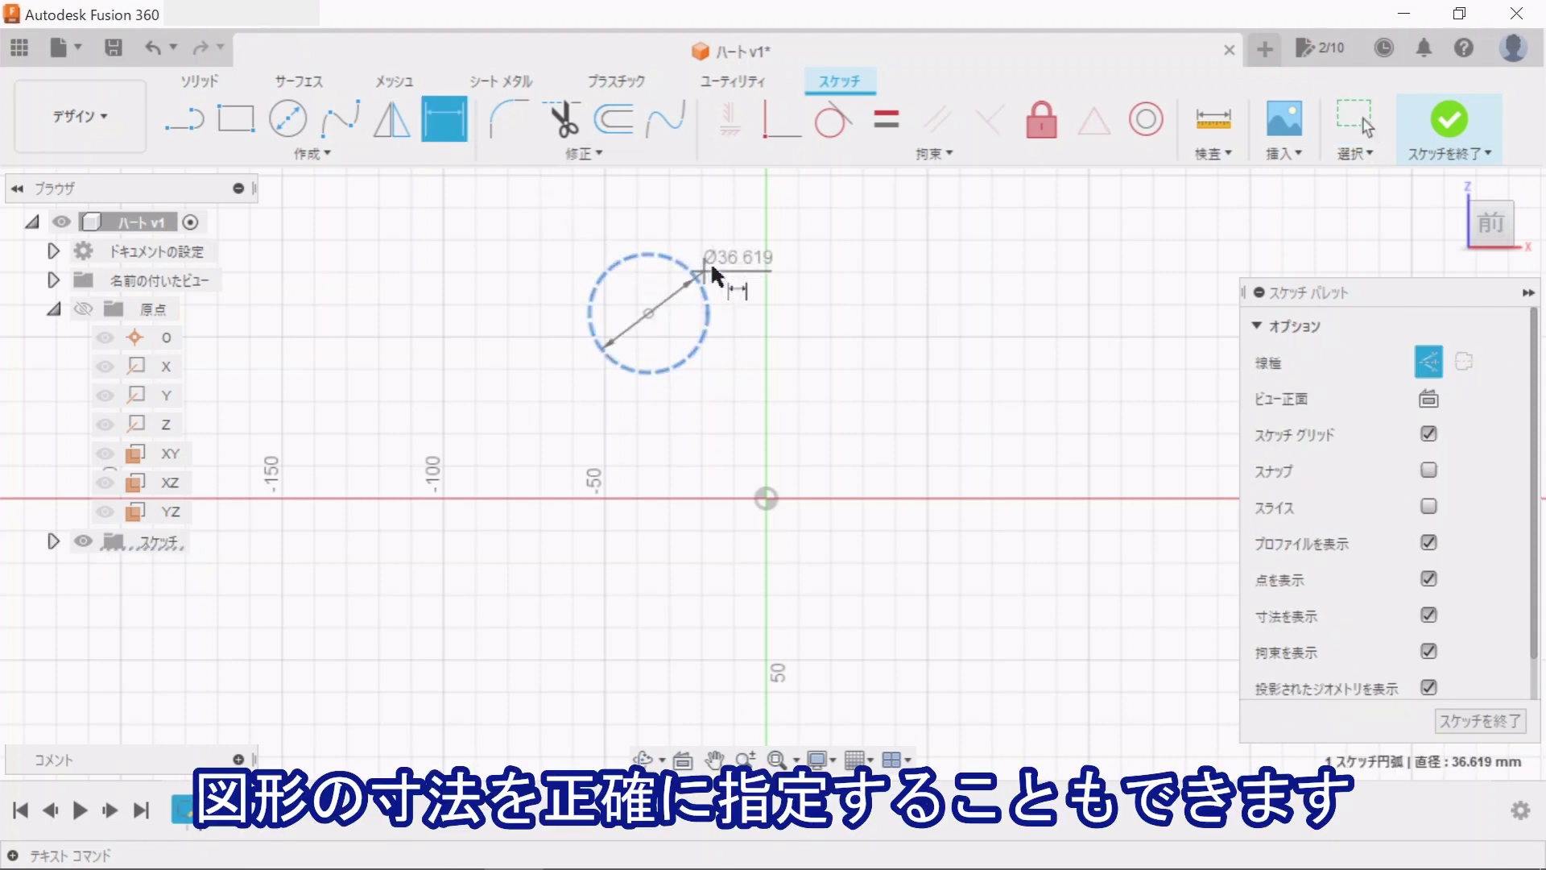
left_click(732, 260)
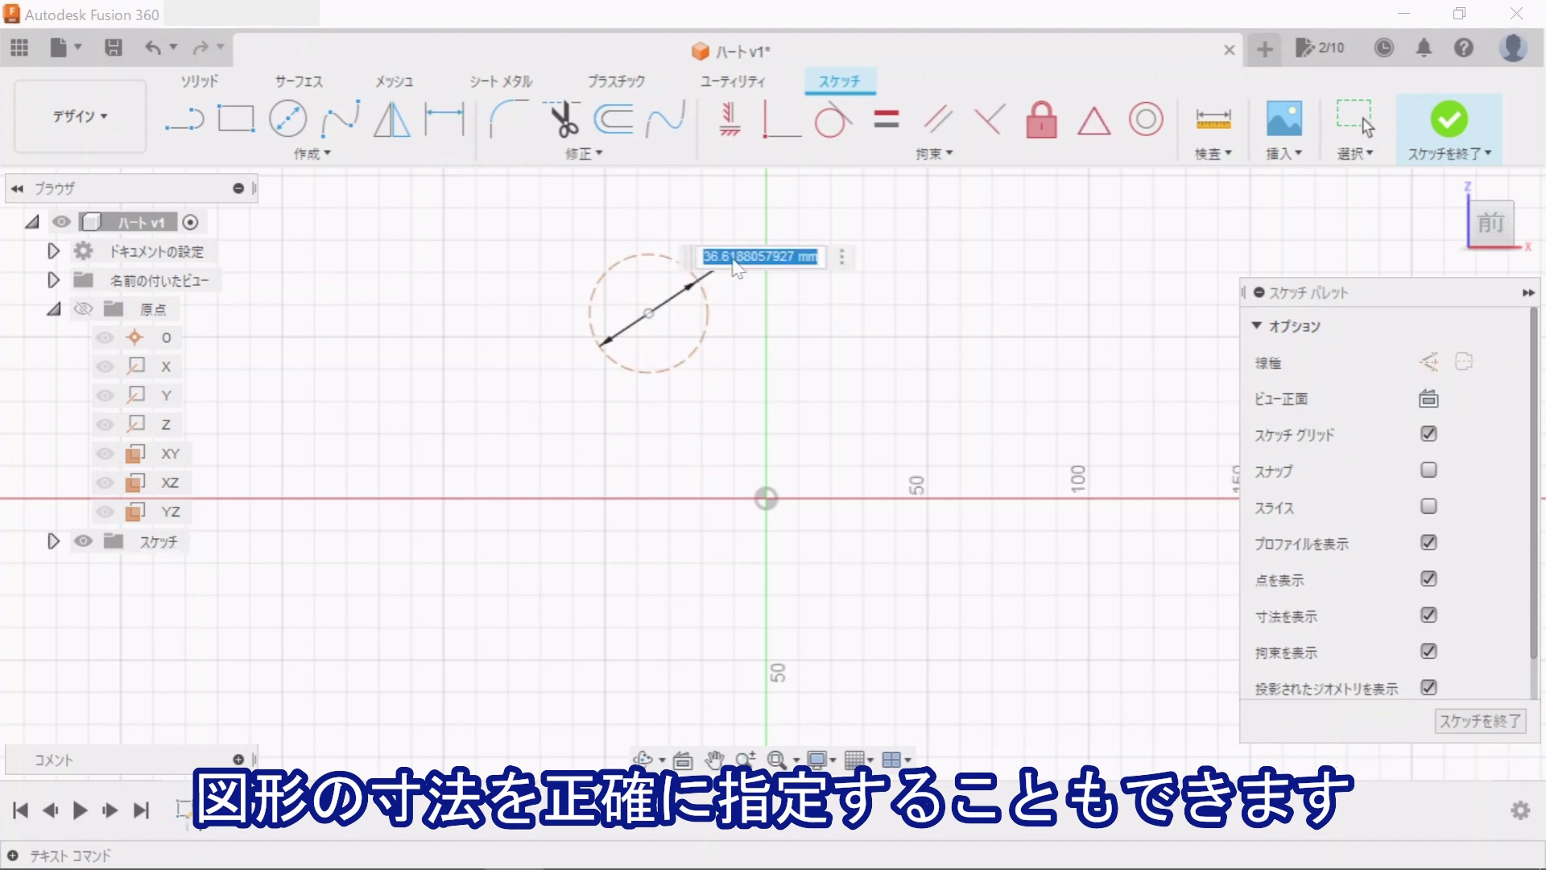
type("30")
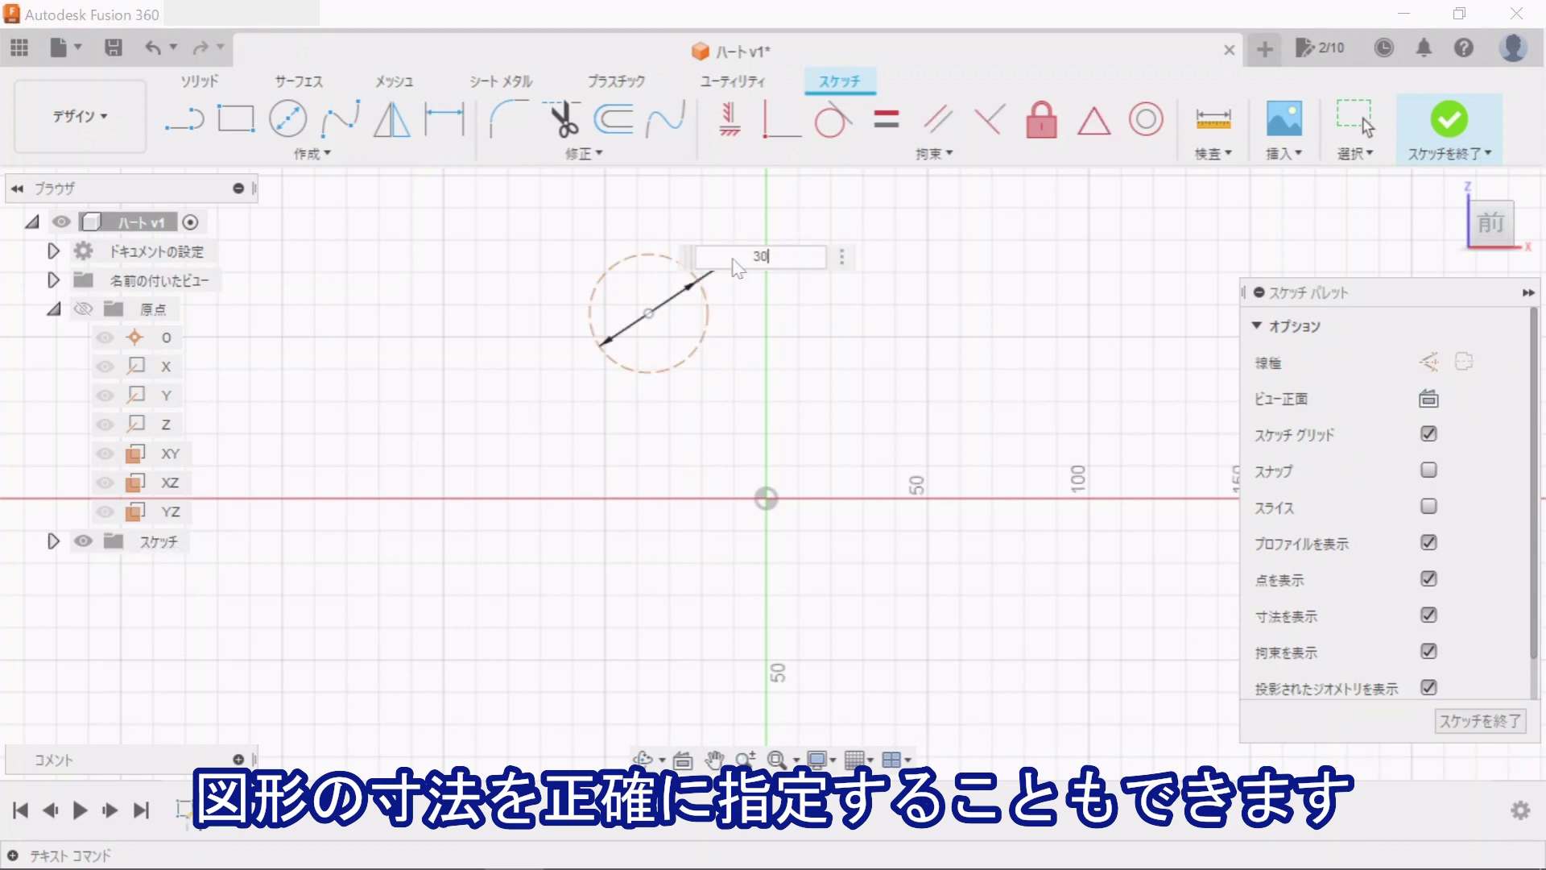
key("Return")
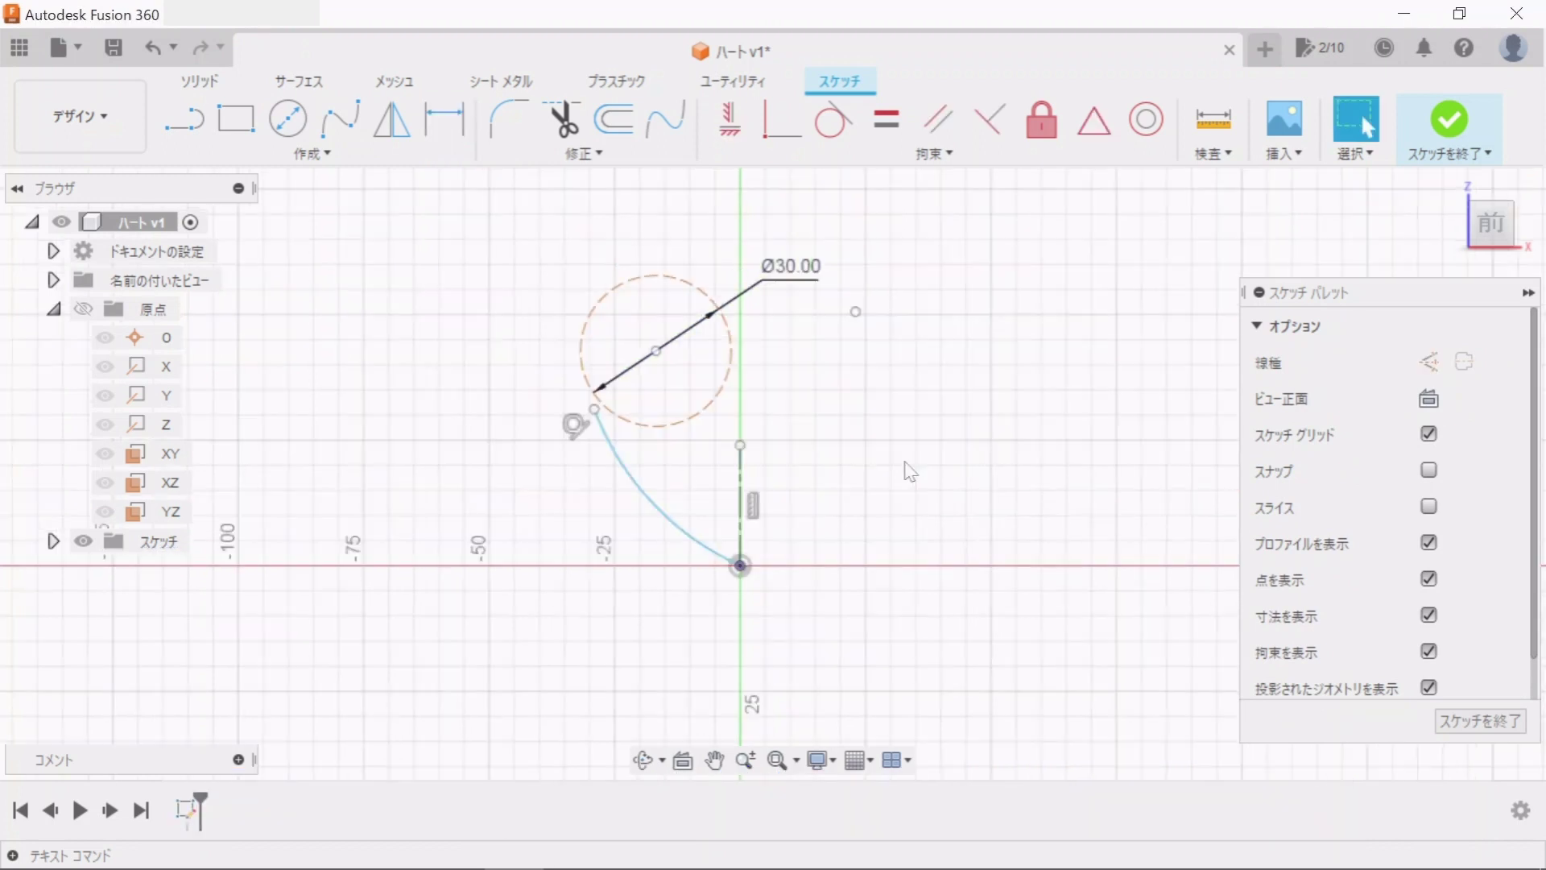
- Draw a three-point arc tracing the upper part of the 30 mm construction circle
left_click(322, 153)
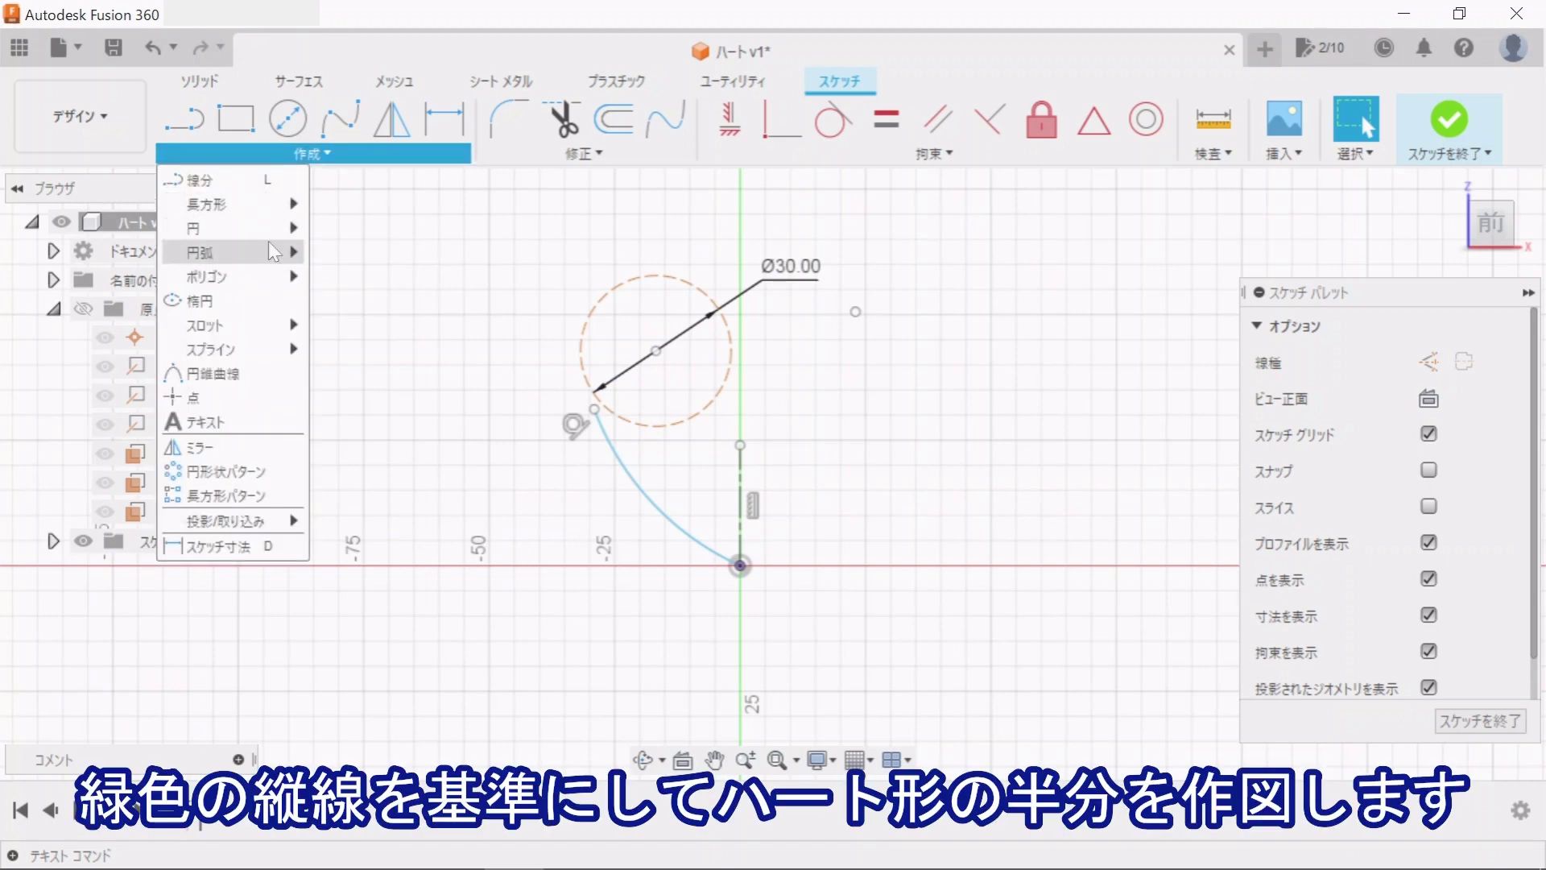
mouse_move(269, 252)
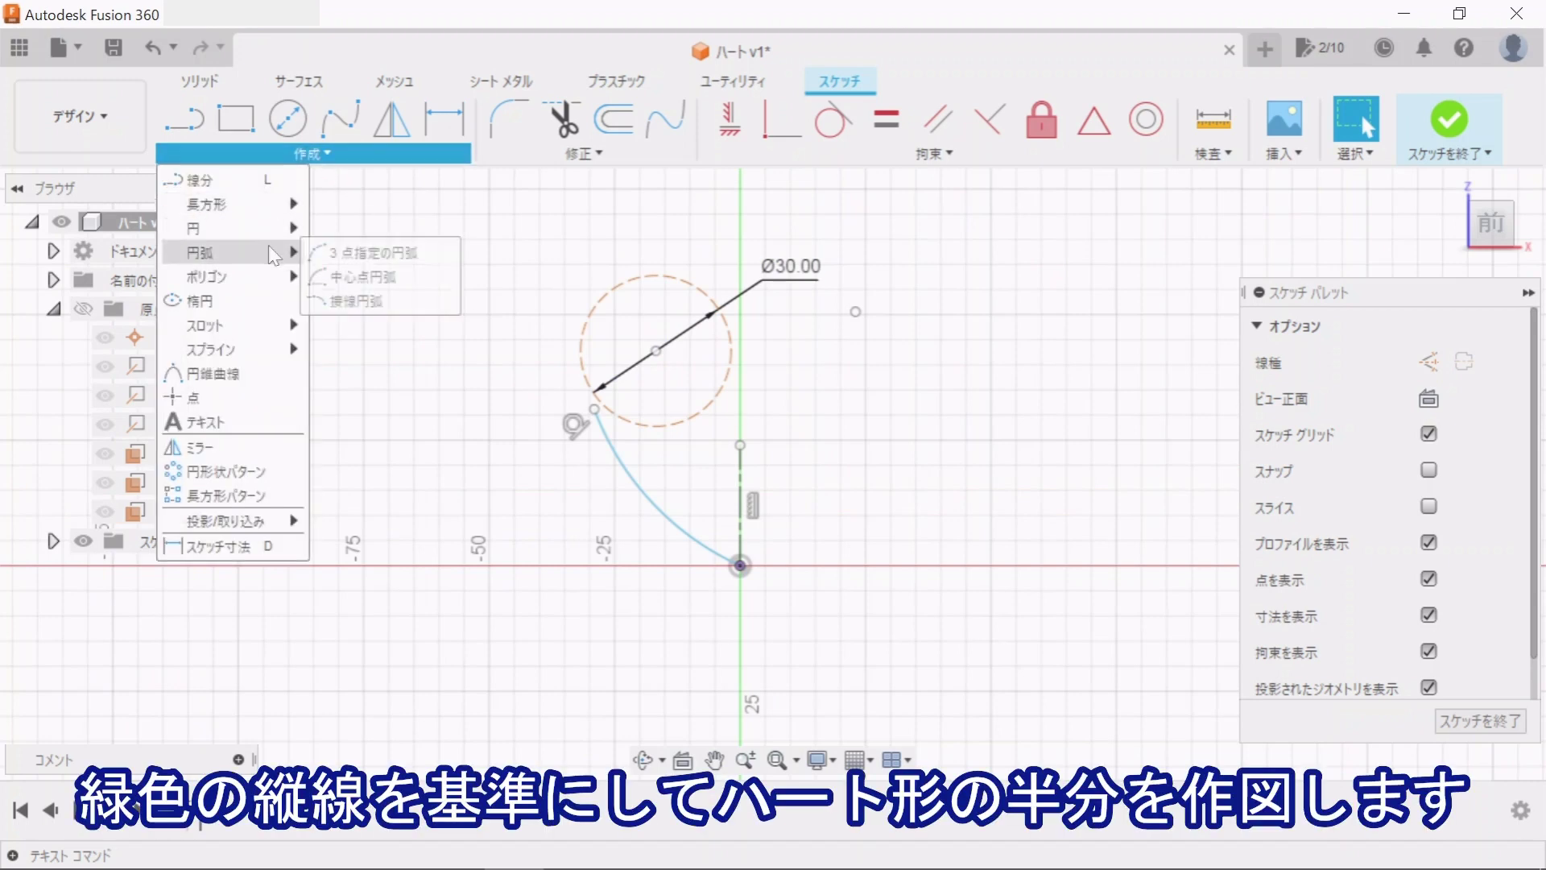
left_click(352, 257)
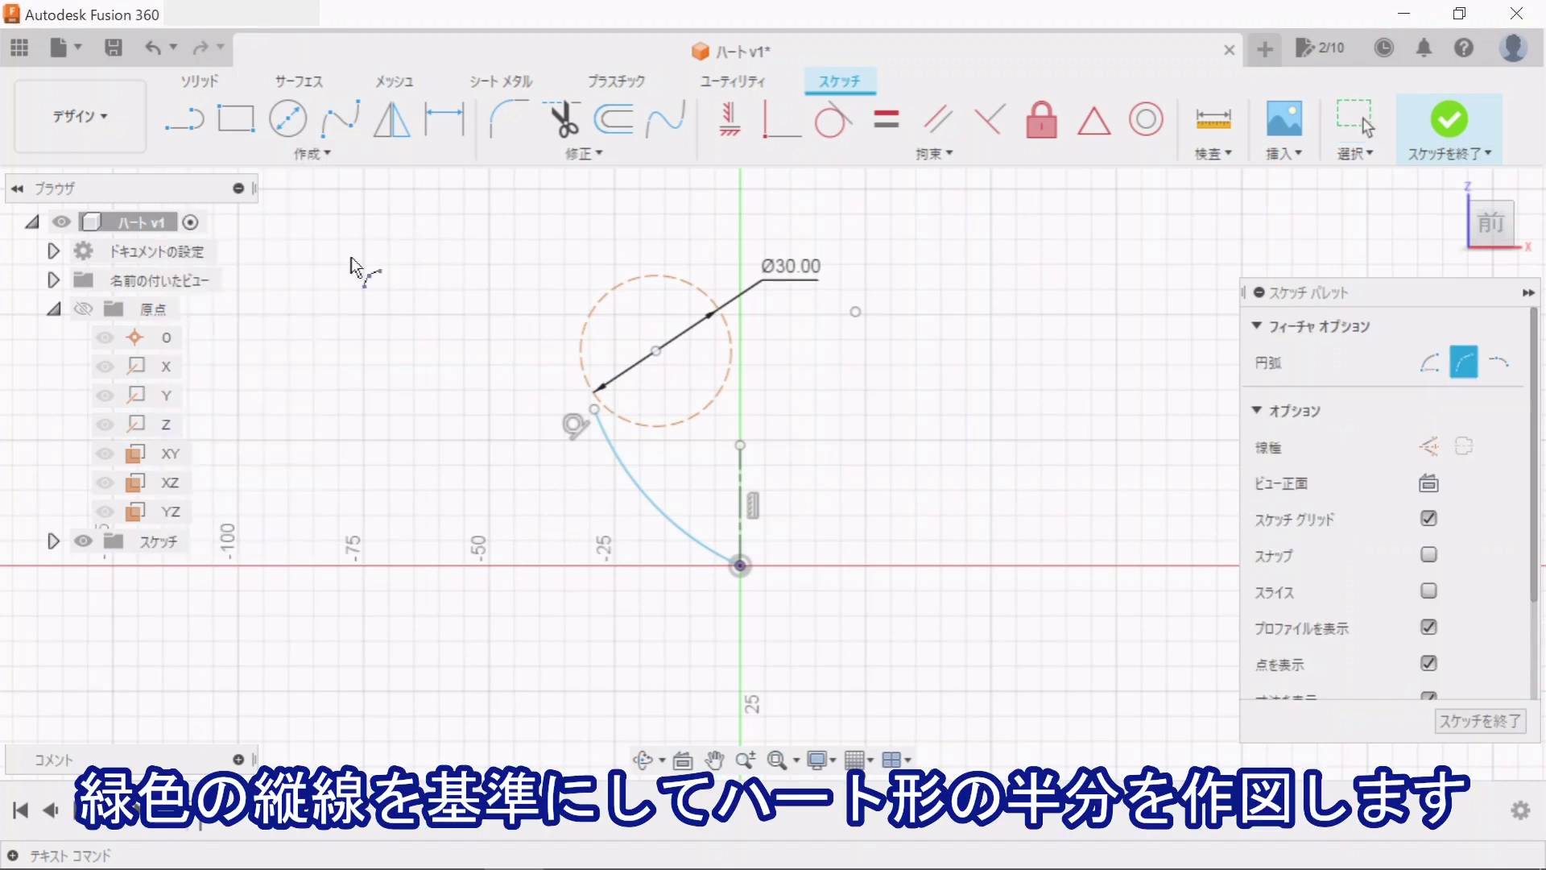
left_click(582, 339)
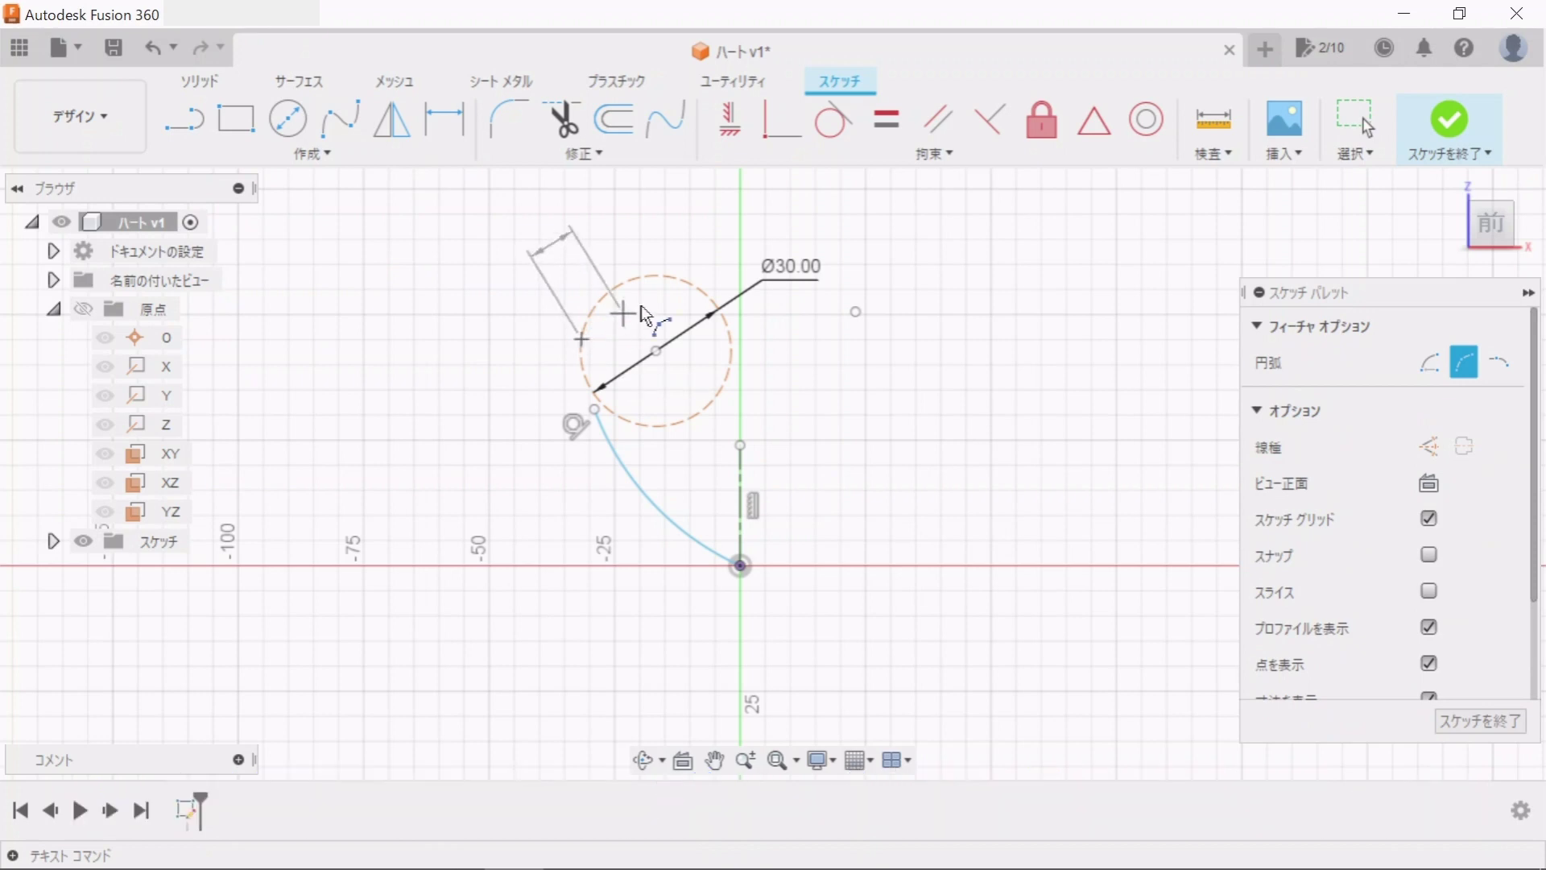
left_click(722, 303)
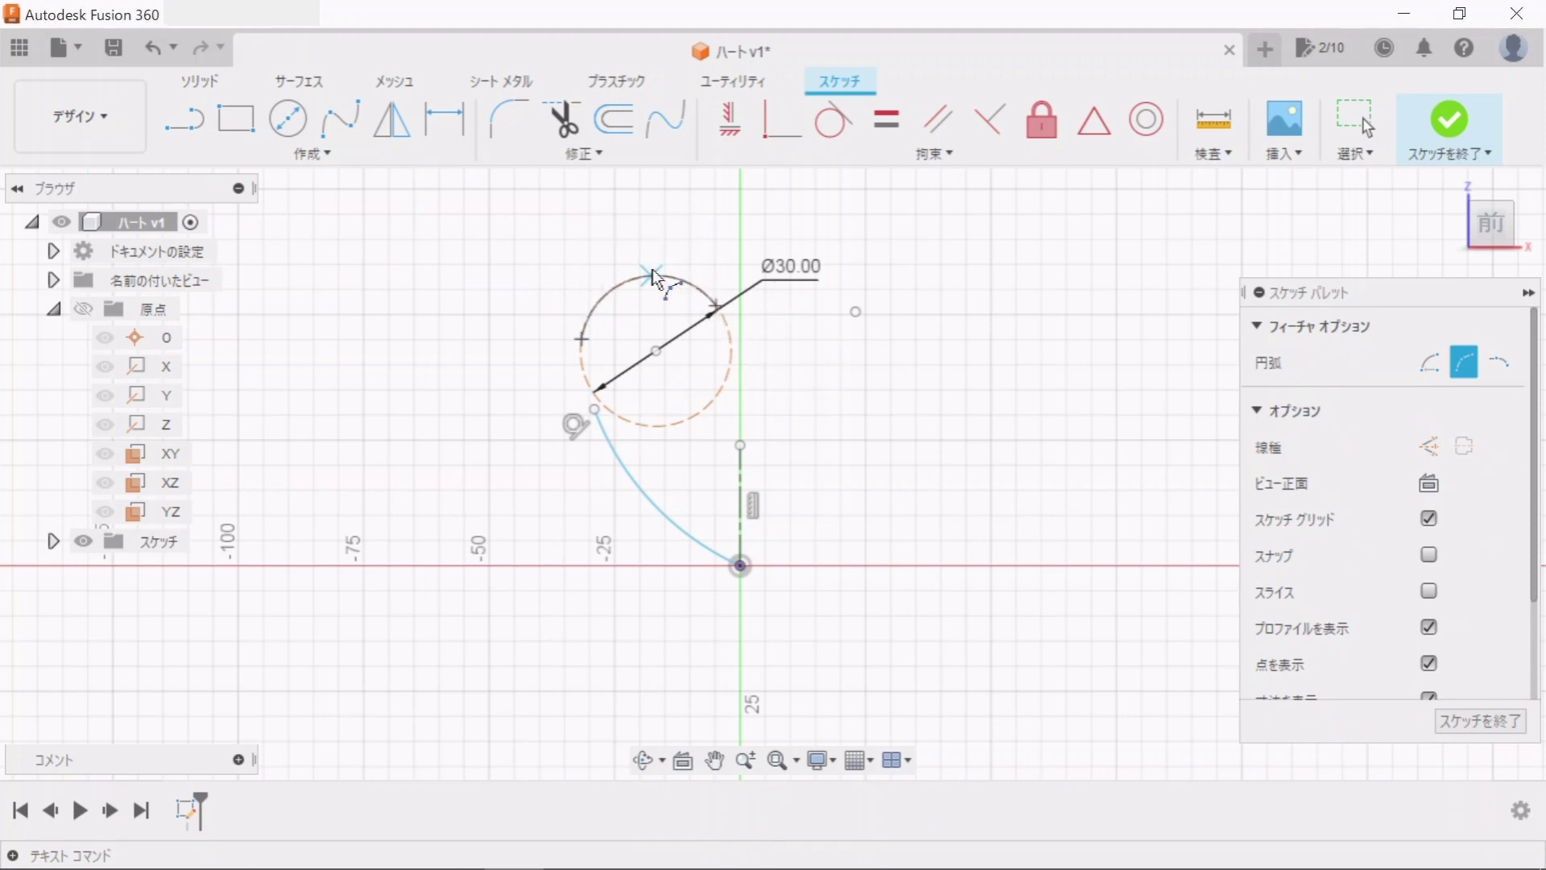
left_click(654, 278)
key("Escape")
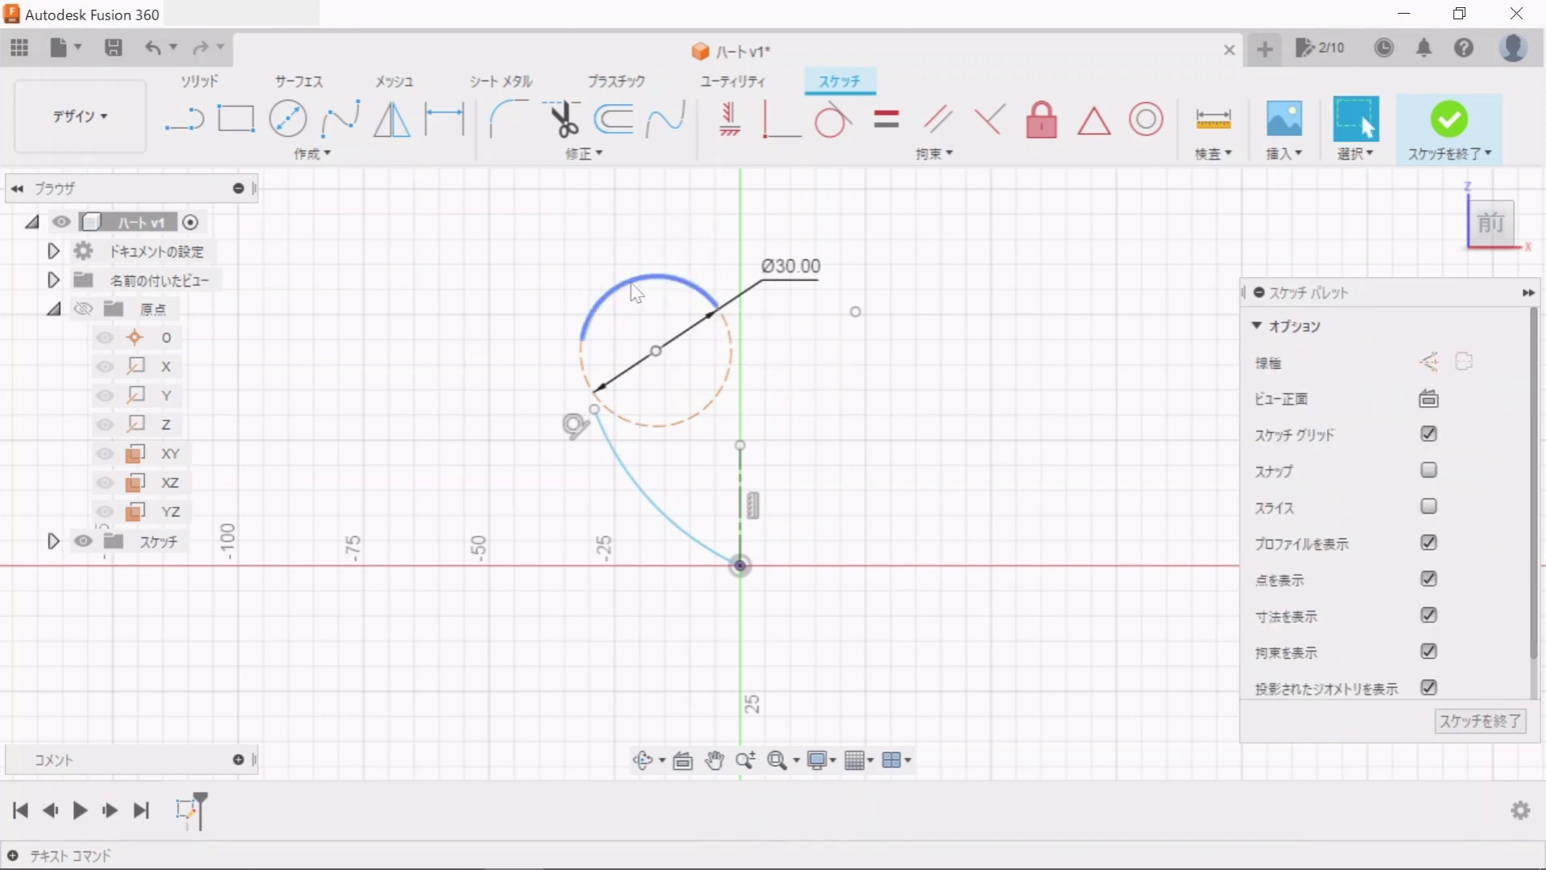
left_click(636, 291)
left_click(841, 368)
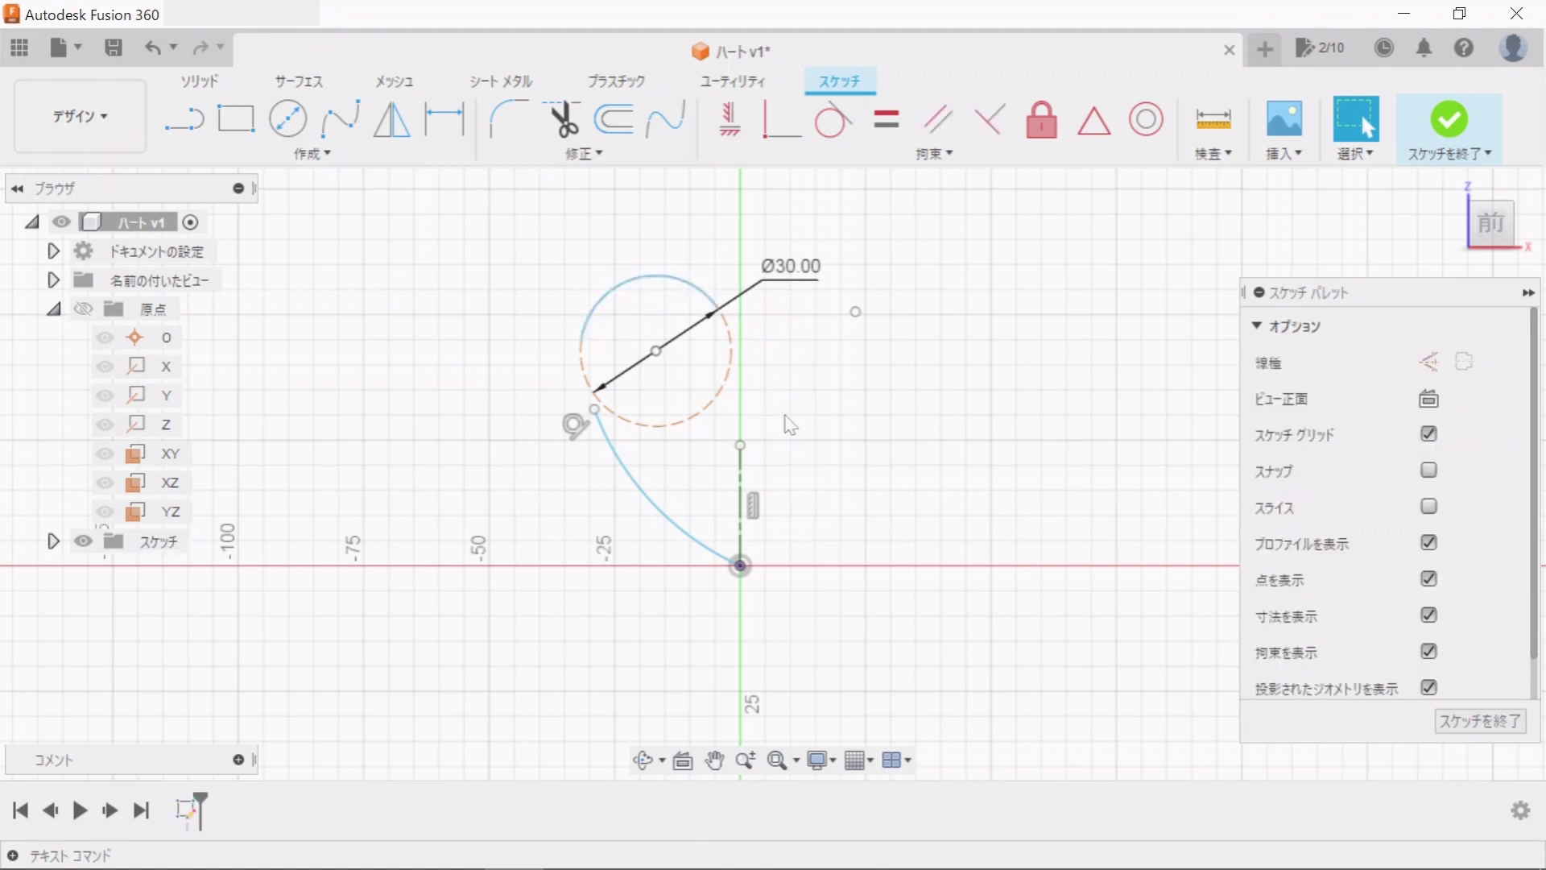
left_click(684, 273)
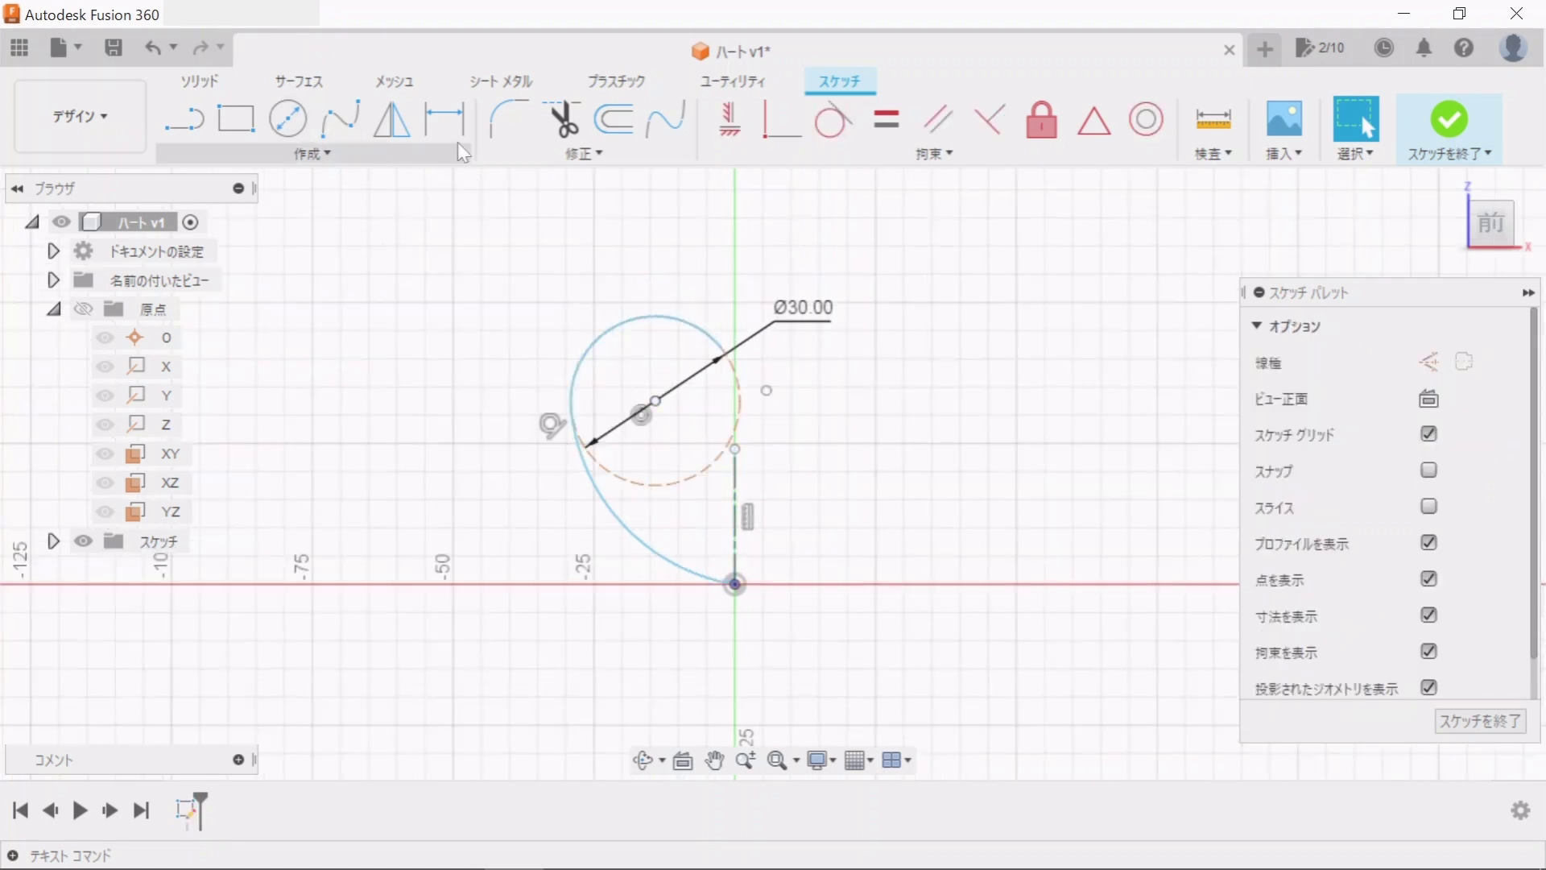
- Dimension the horizontal distance between the construction circle's centre and the upper end of the vertical centreline as 14 mm
left_click(443, 119)
left_click(655, 400)
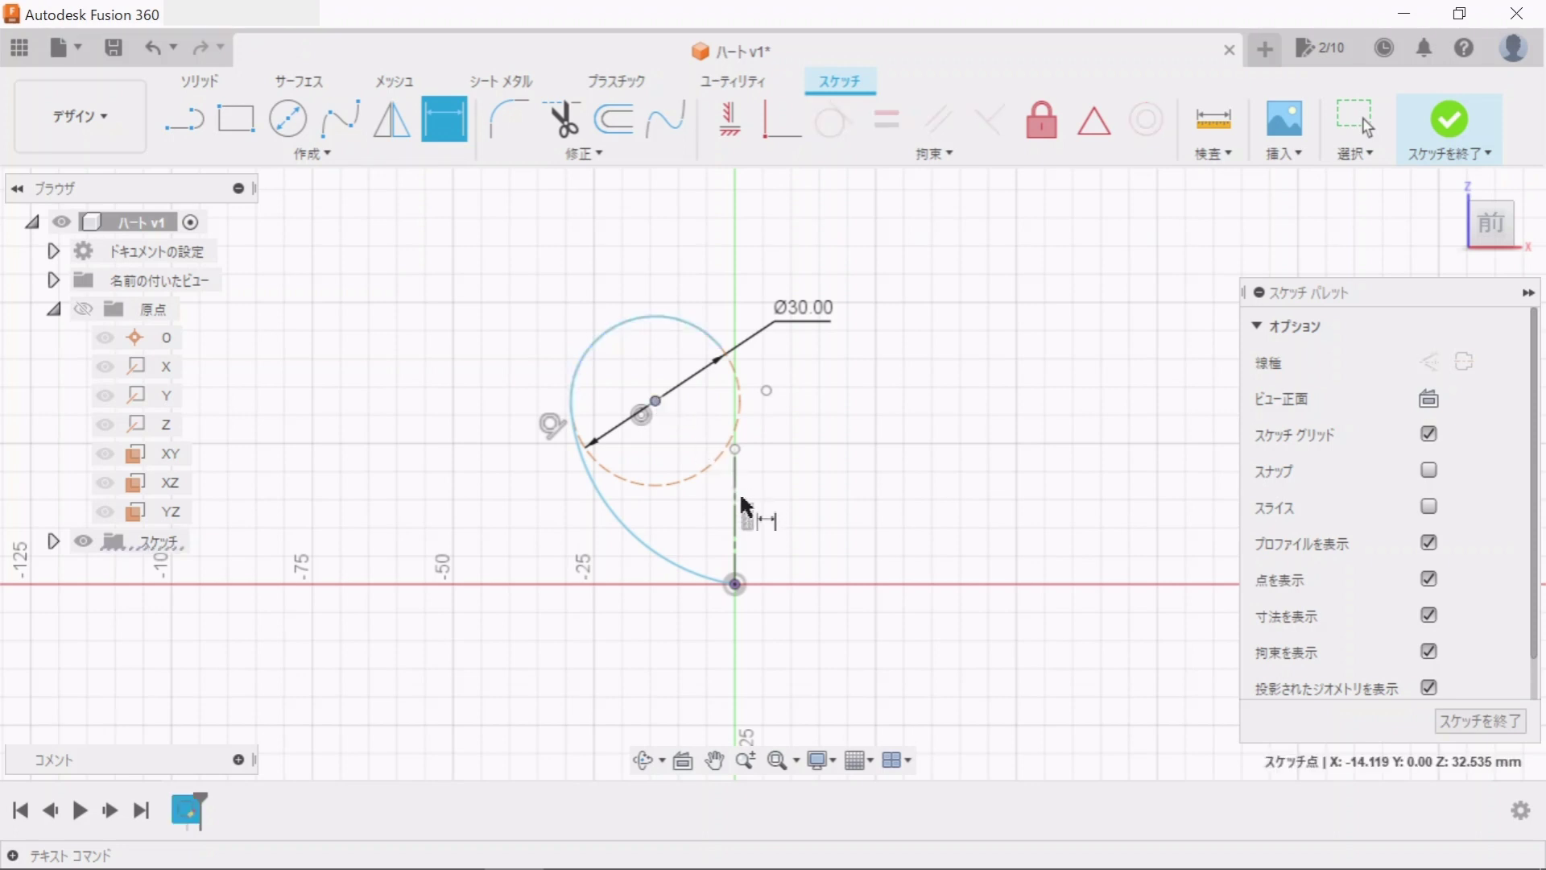
left_click(734, 448)
left_click(694, 264)
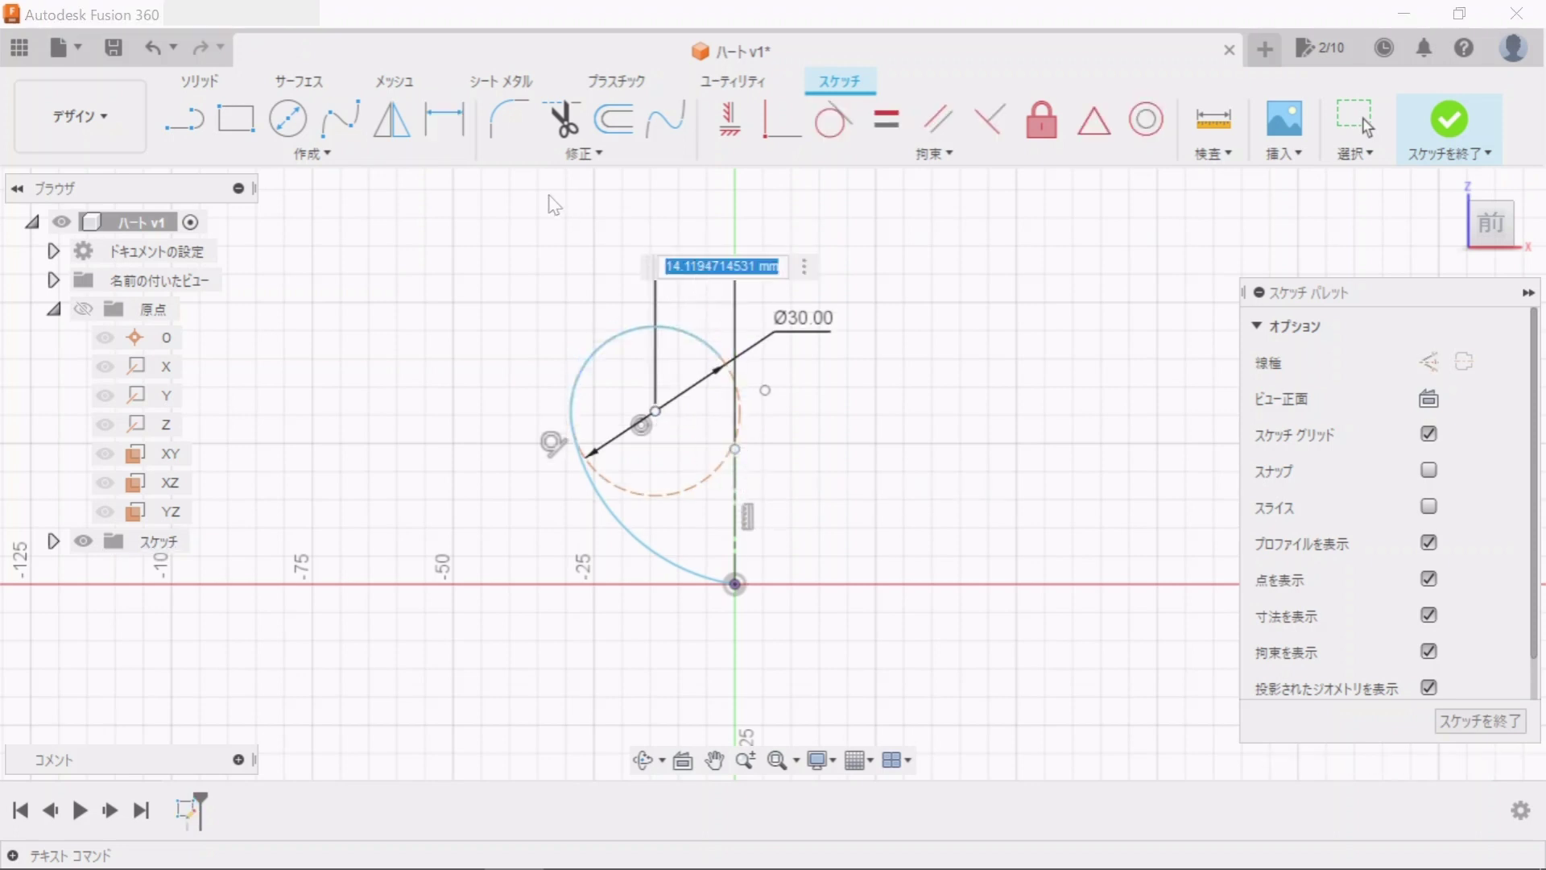
type("14")
key("Return")
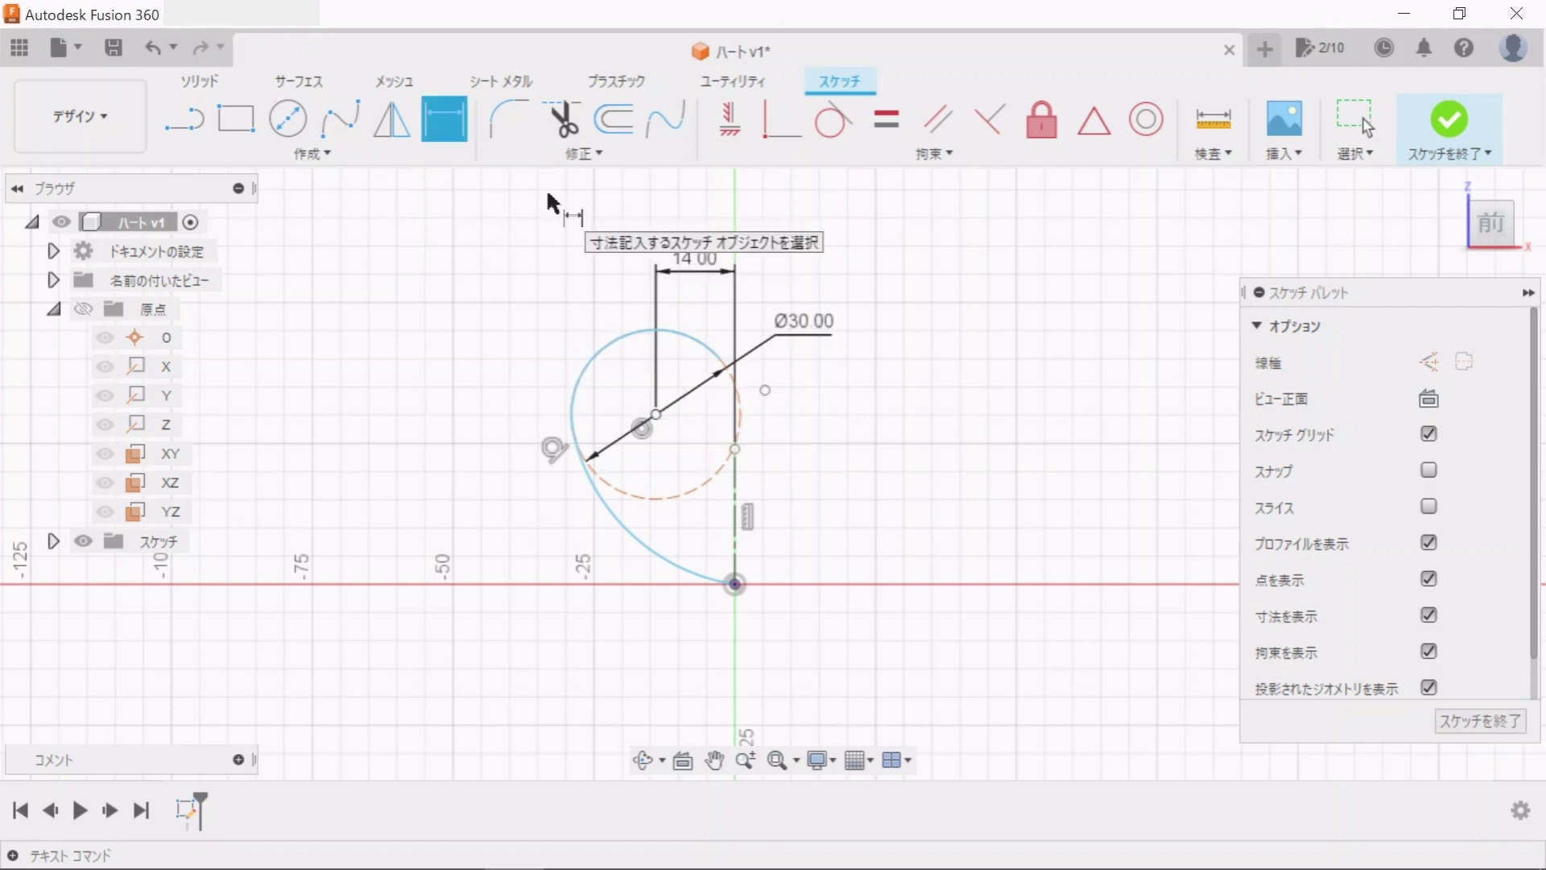
key("Escape")
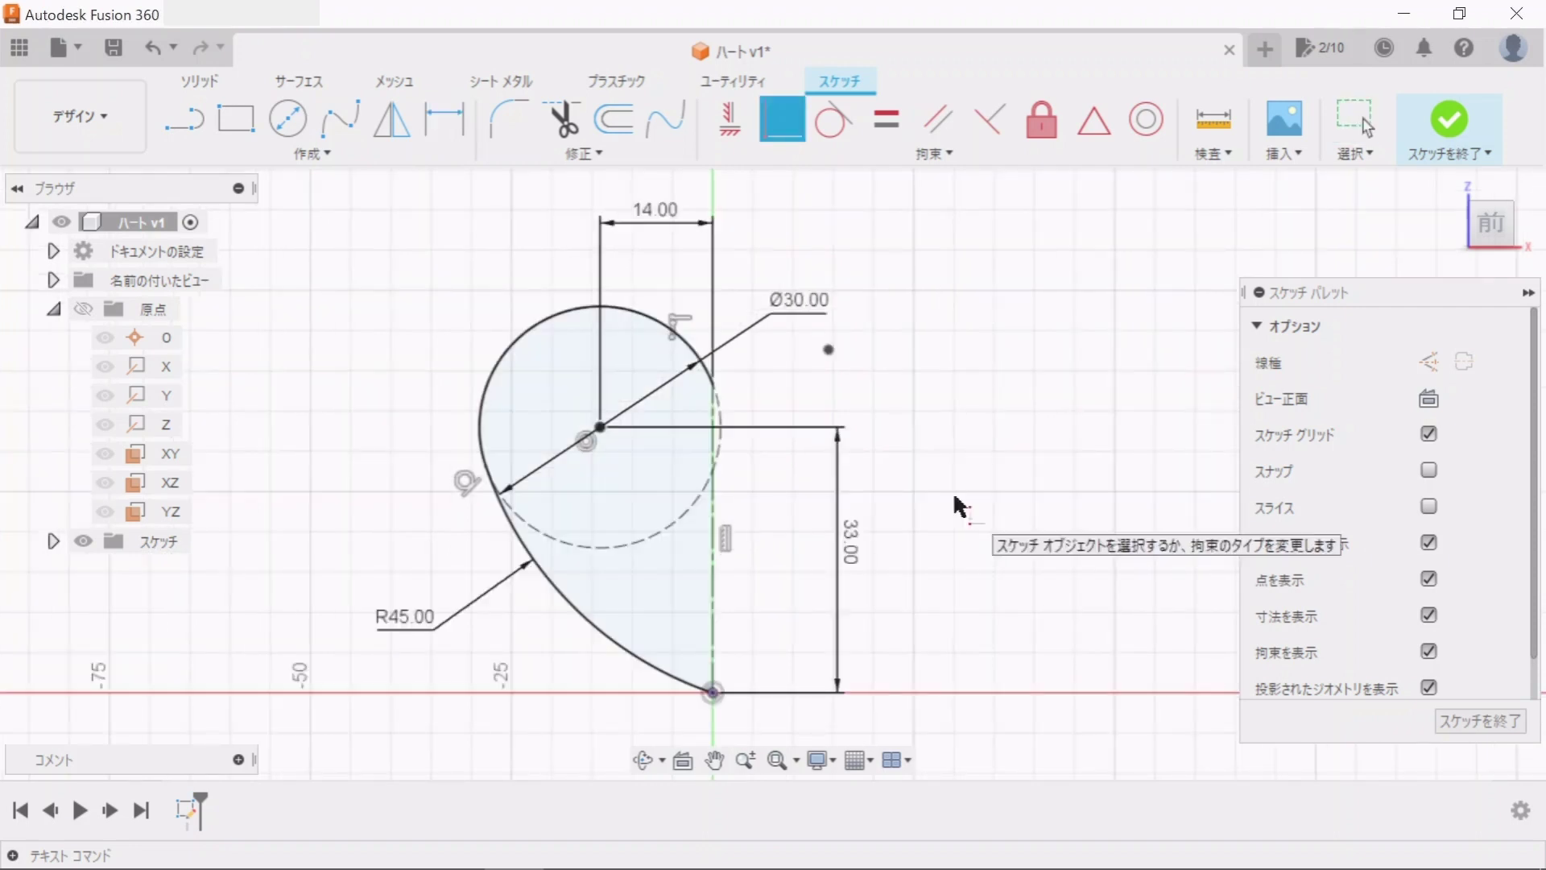
- Convert the vertical centreline of the half-heart to a normal line and finish the sketch
key("Escape")
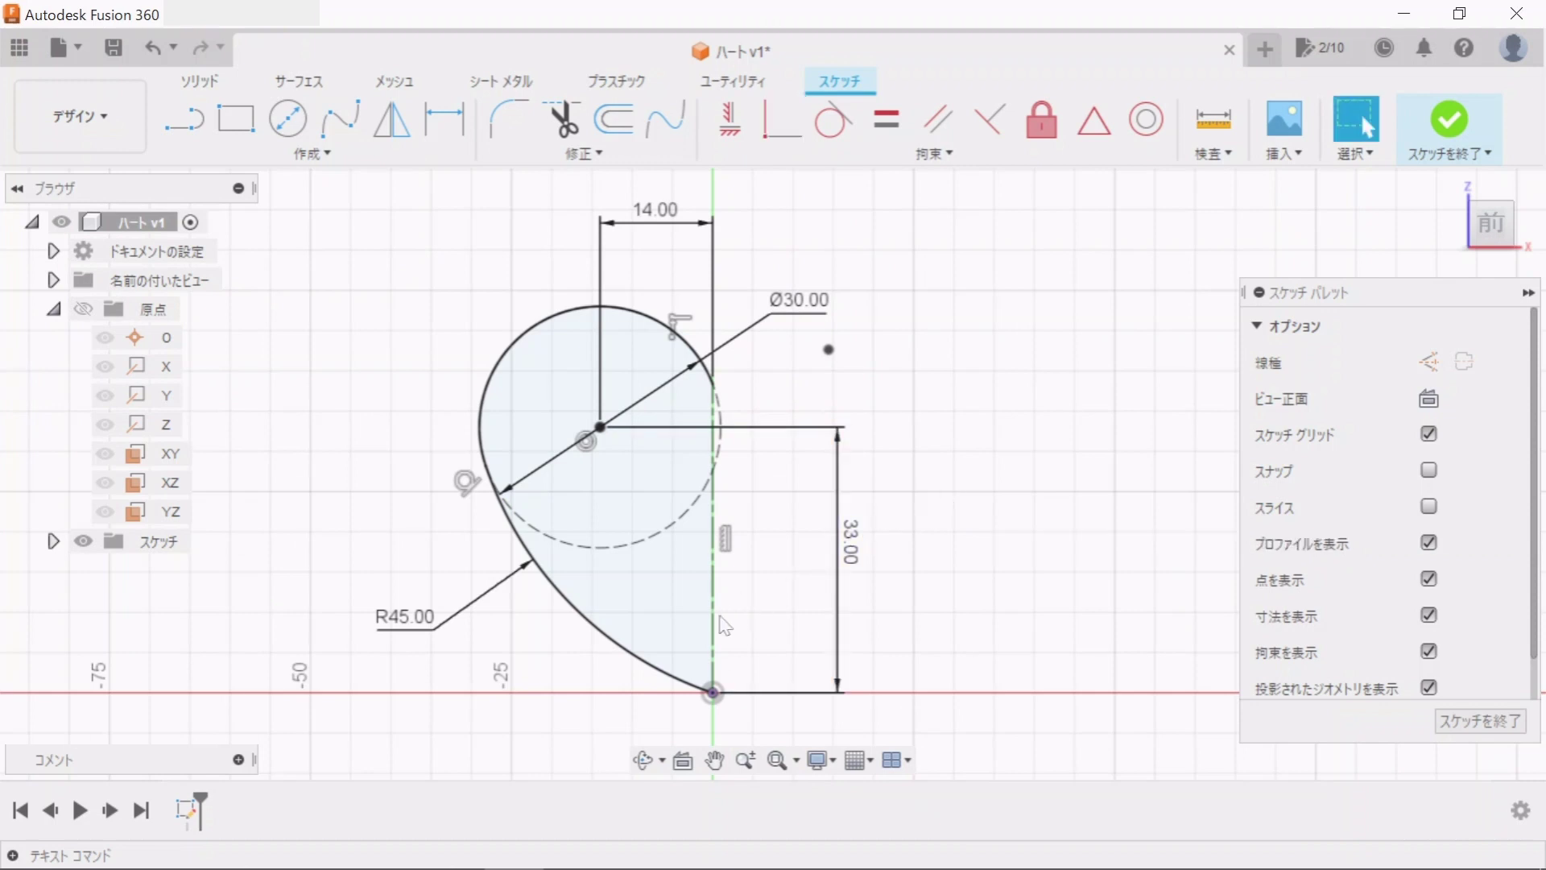
left_click(714, 618)
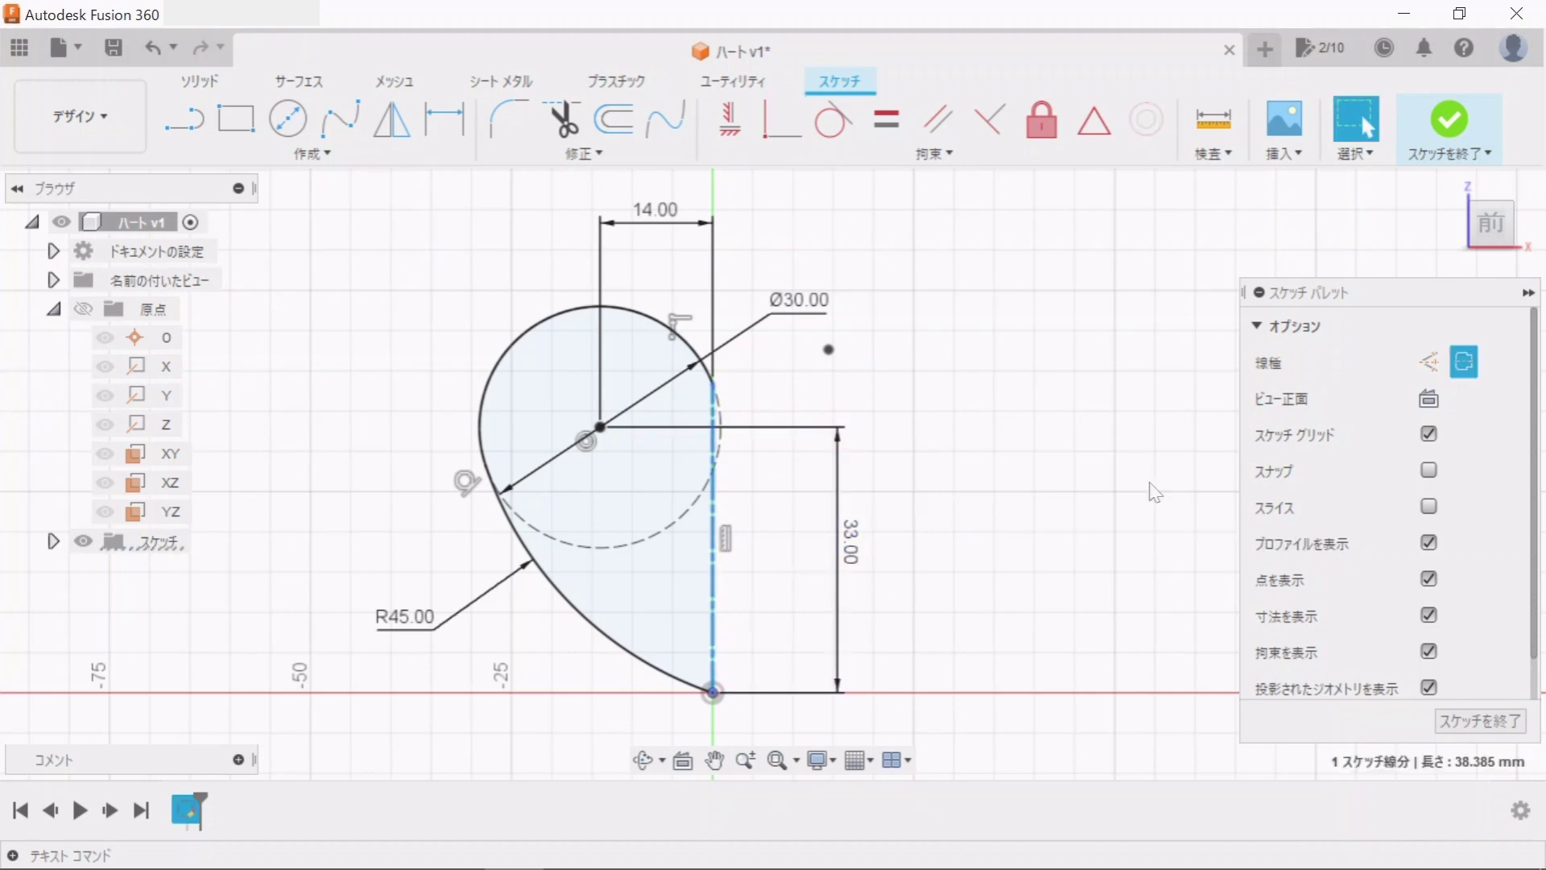
left_click(1478, 364)
left_click(956, 533)
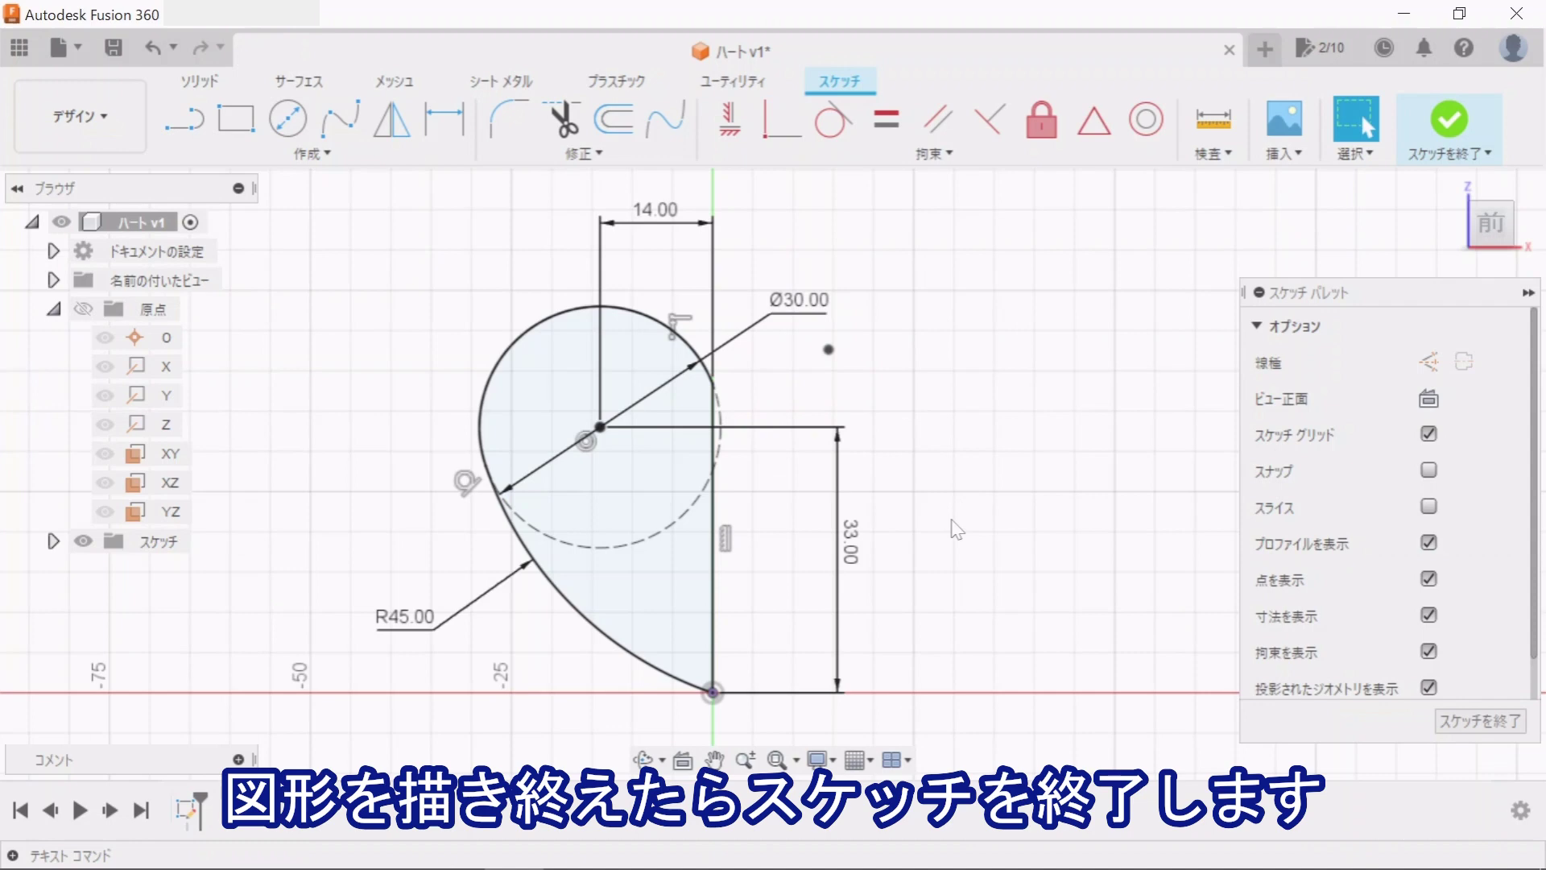
left_click(1478, 720)
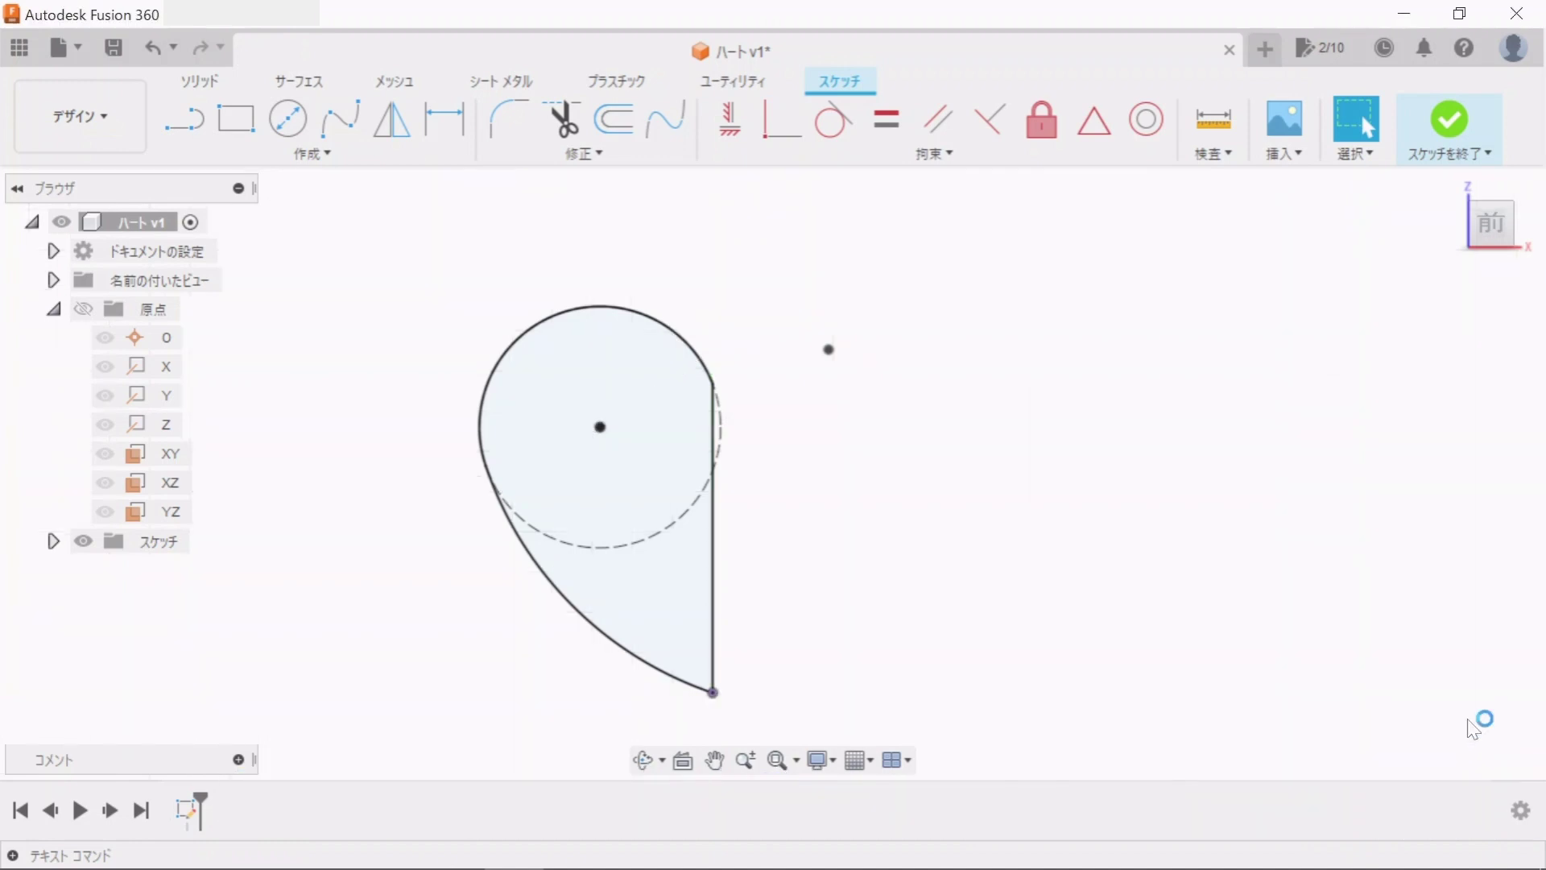
- Extrude the half-heart profile 20 mm to one side as a new body
scroll(804, 355, "up", 5)
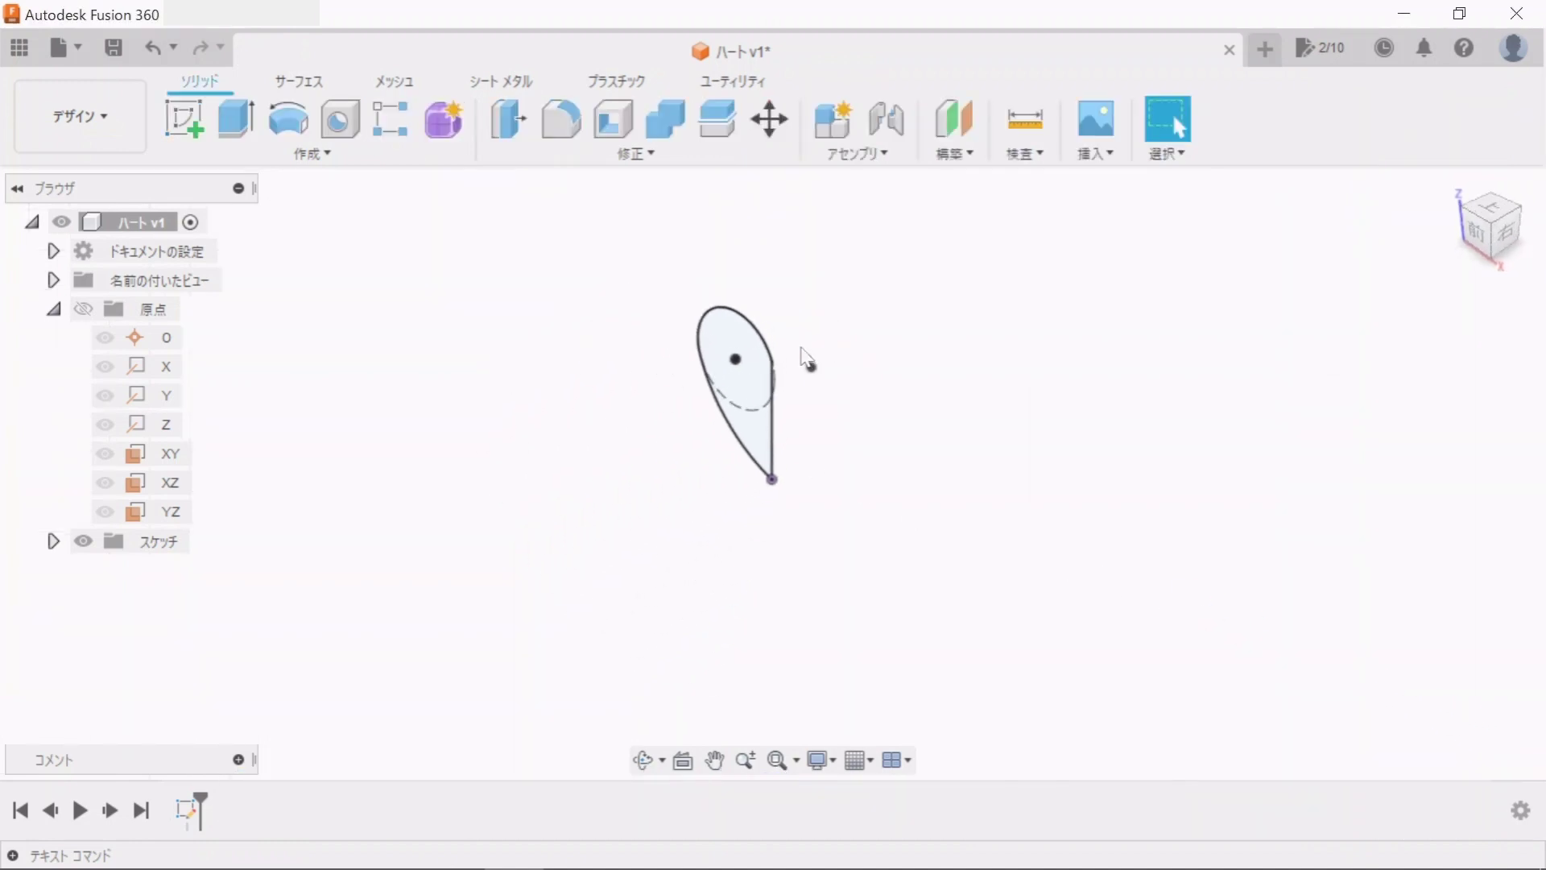
left_click(231, 125)
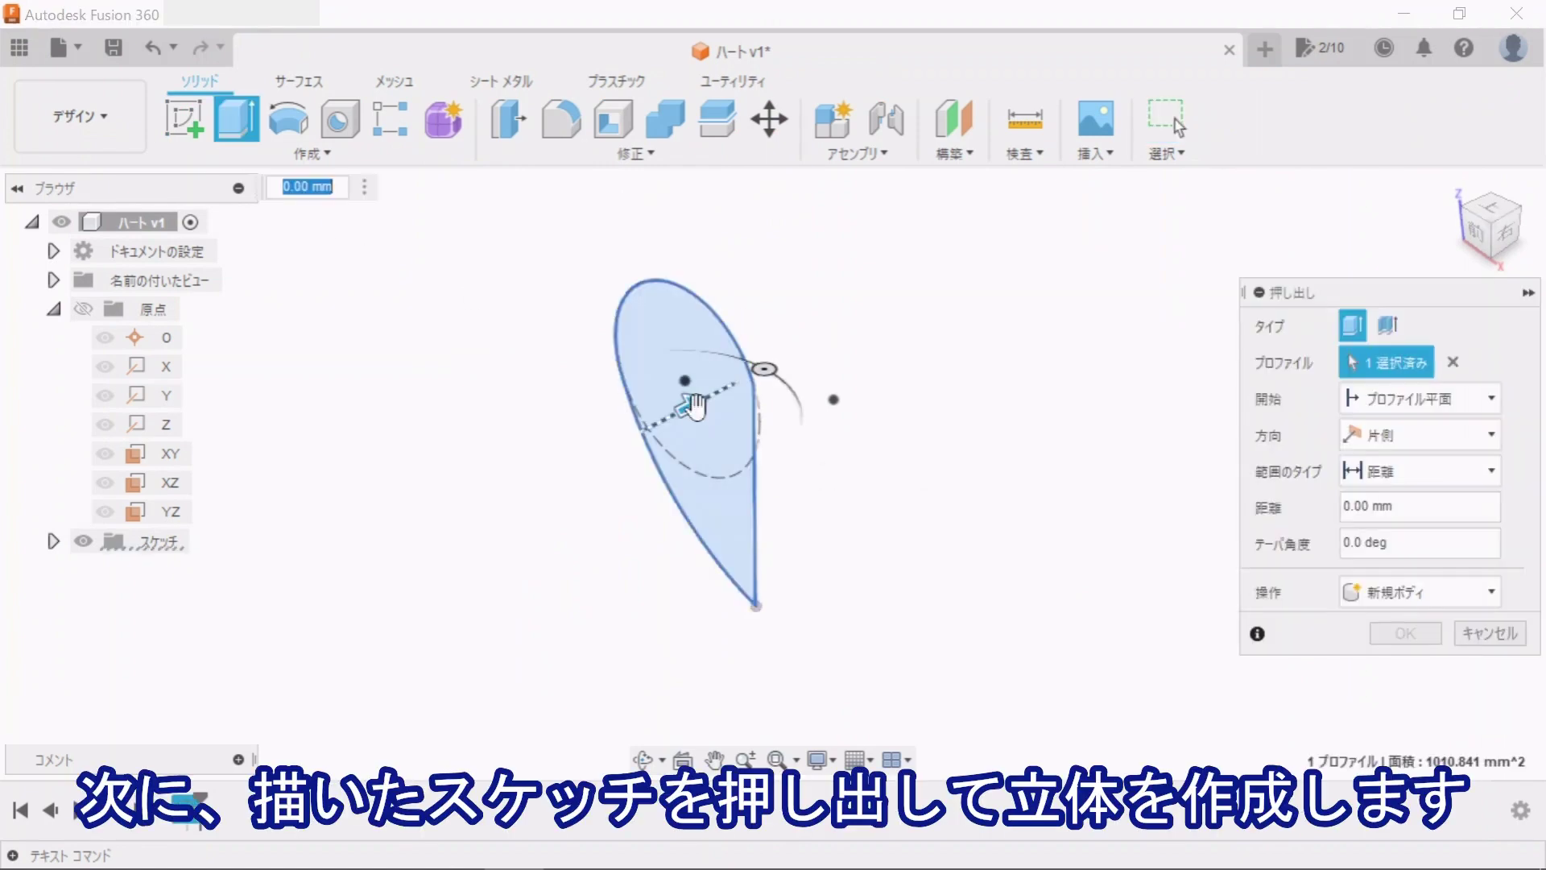
left_click_drag(699, 405, 756, 405)
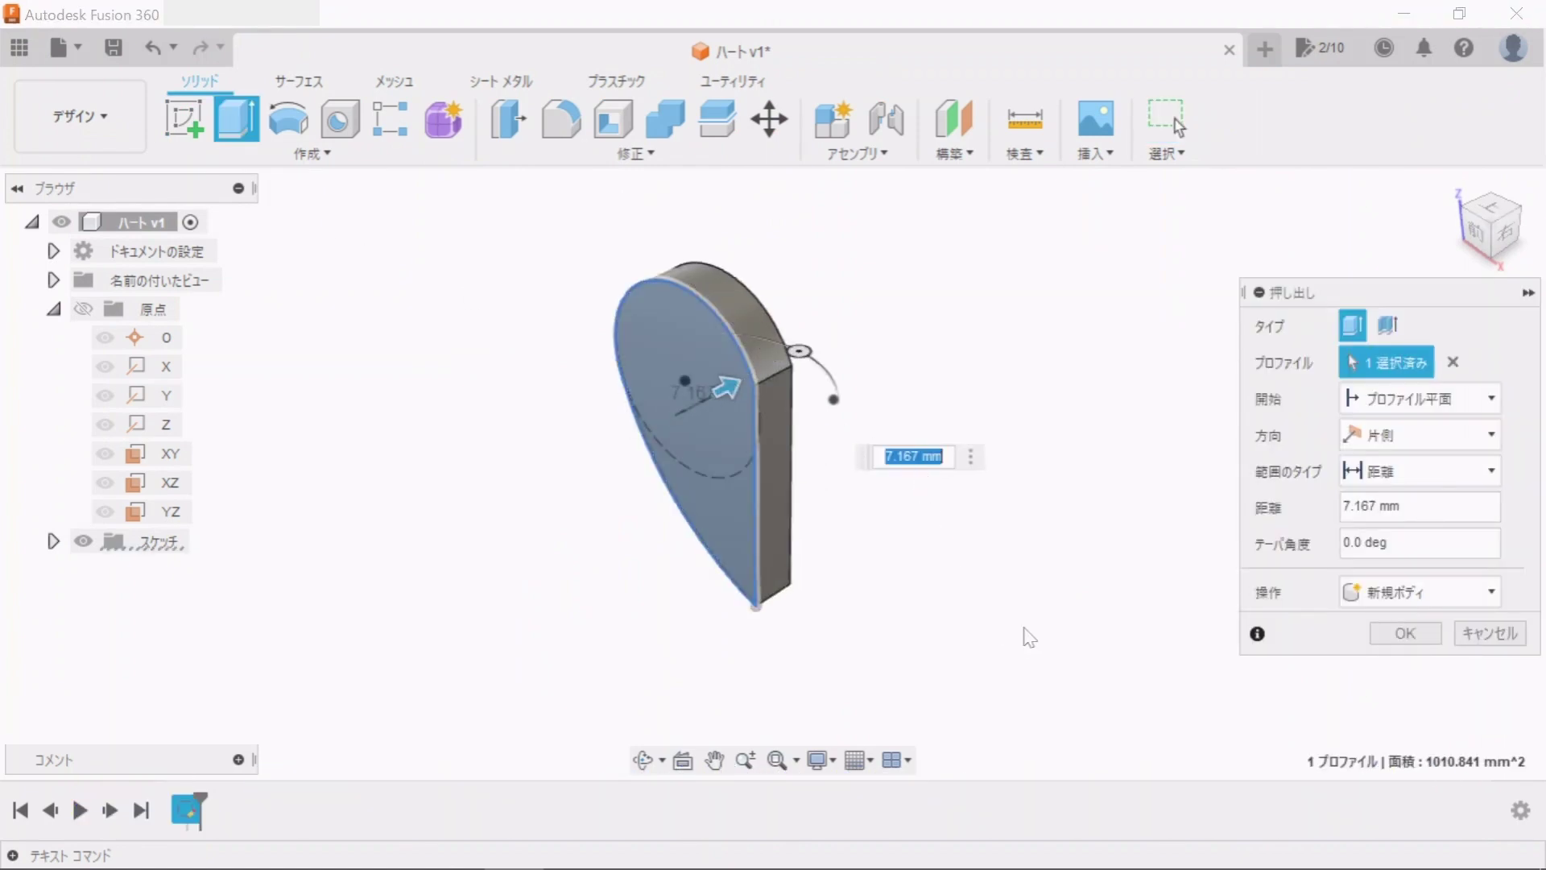
type("20")
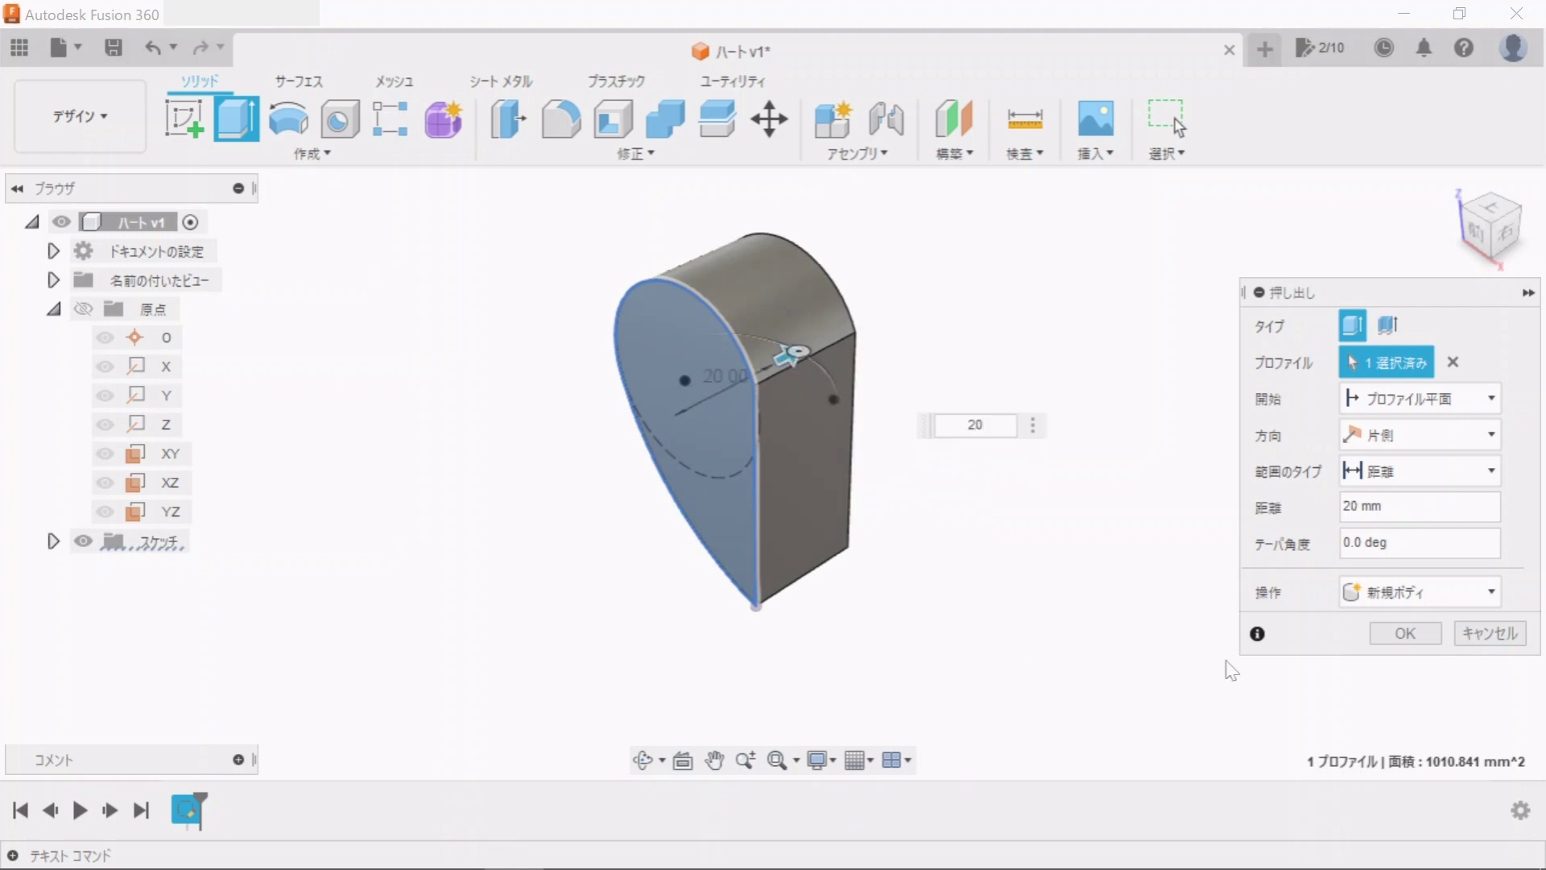
left_click(1386, 641)
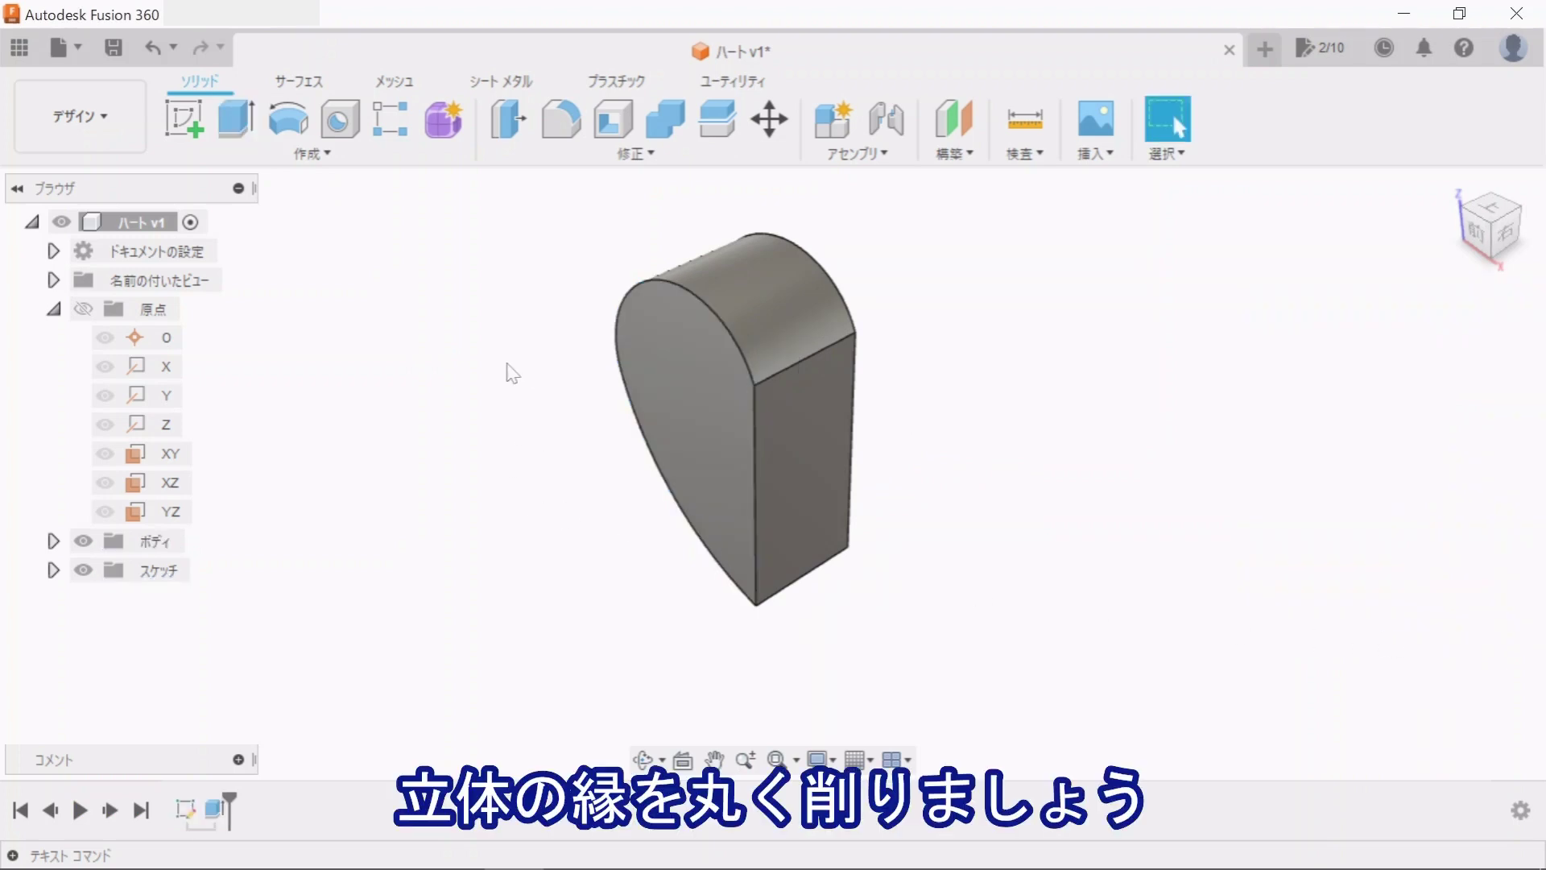
- Select the curved outline edges on both large faces of the half-heart for a fillet and set a 5 mm radius
left_click(557, 129)
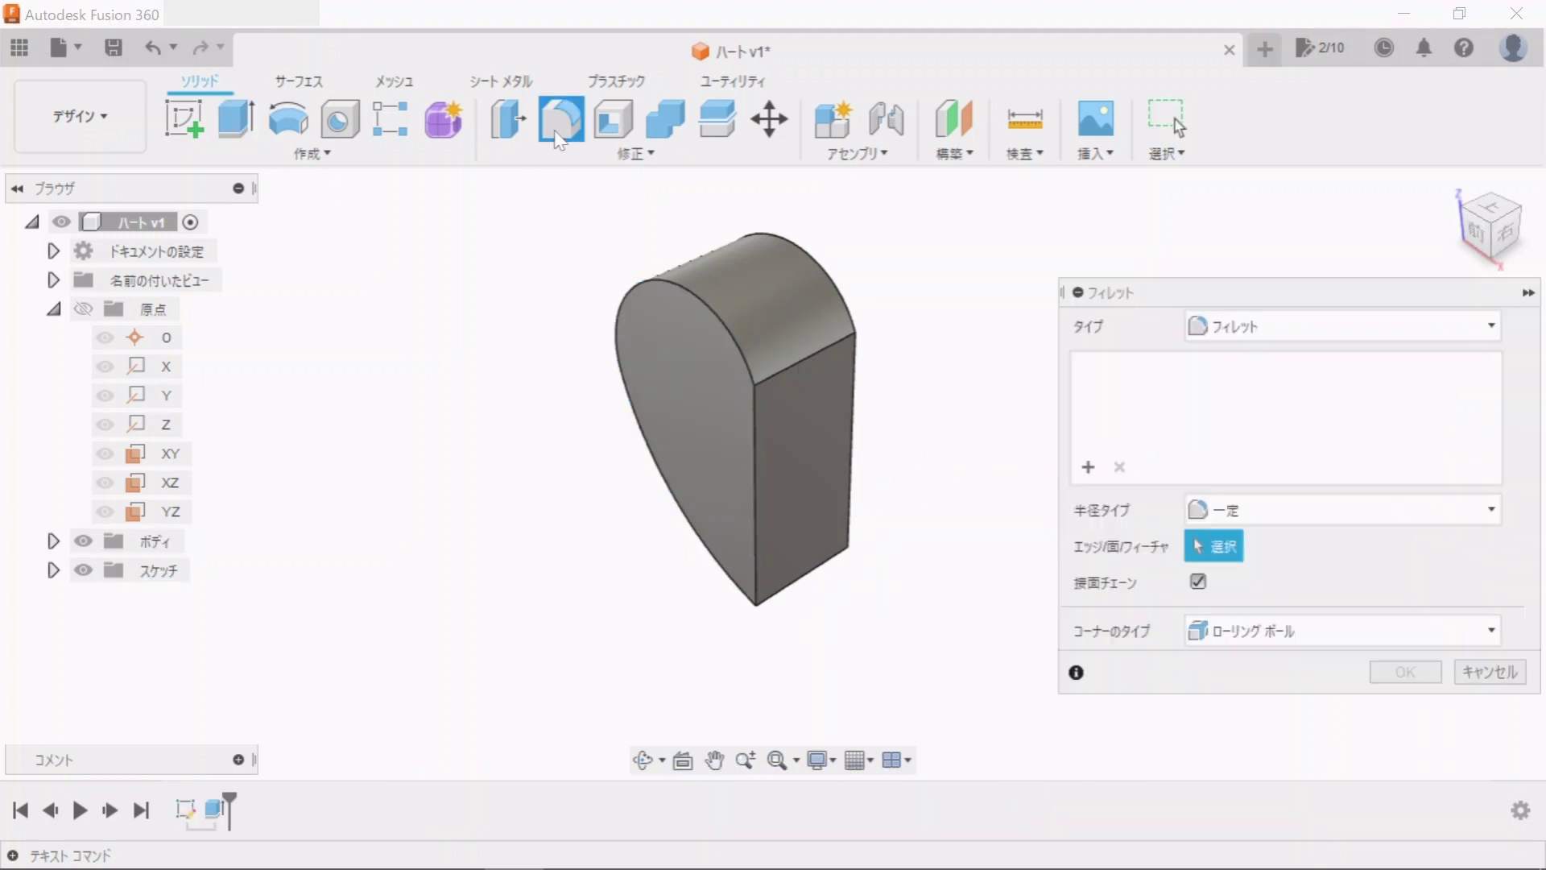
left_click(736, 339)
middle_click_drag(780, 472, 586, 513, "shift")
left_click(711, 389)
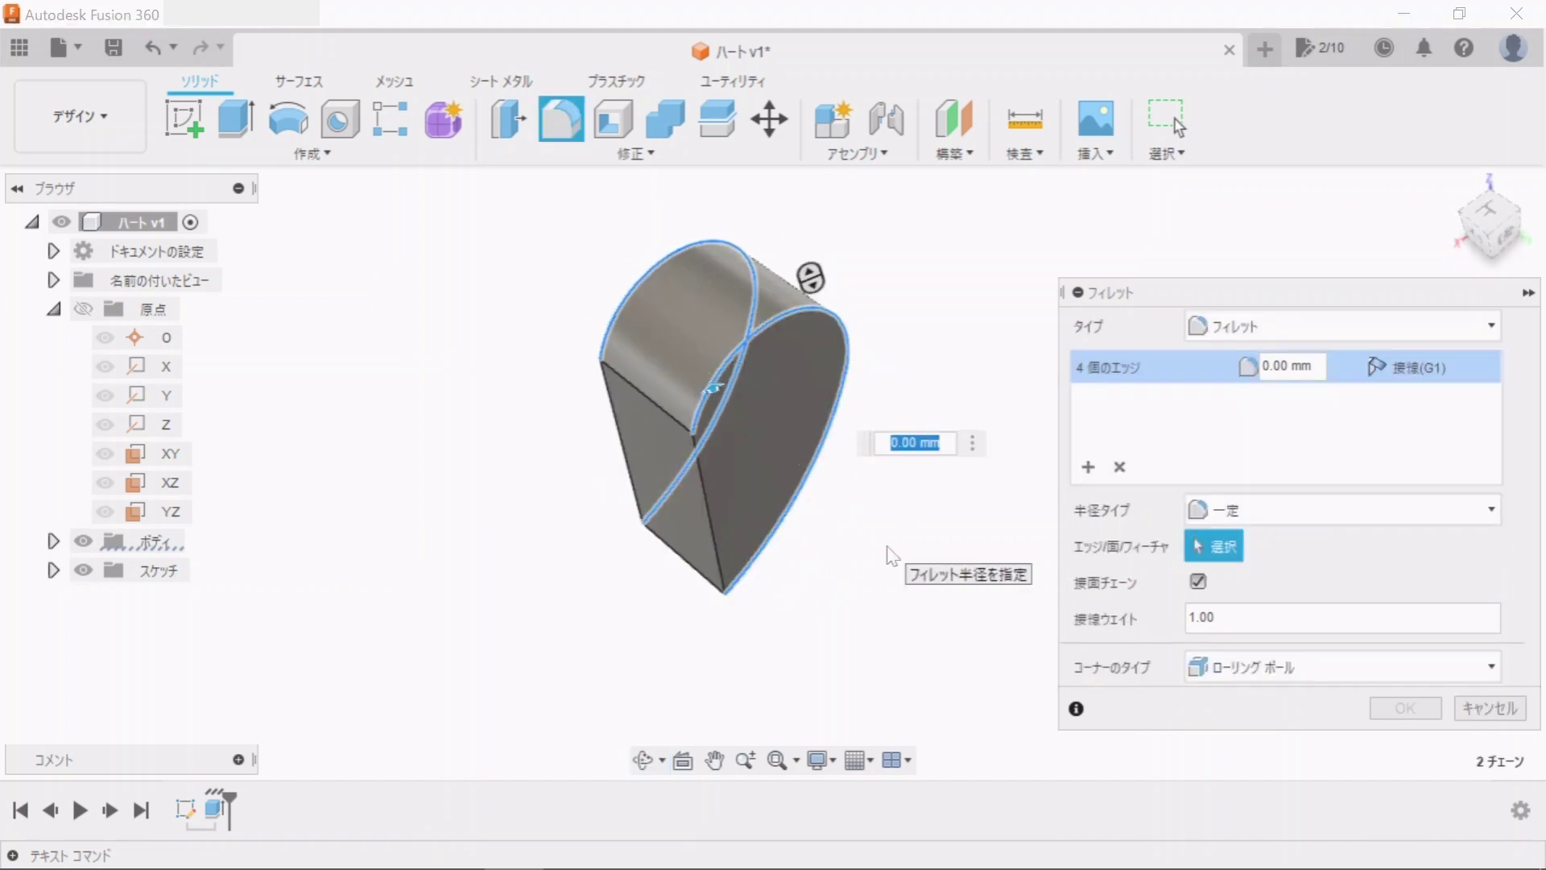
type("5")
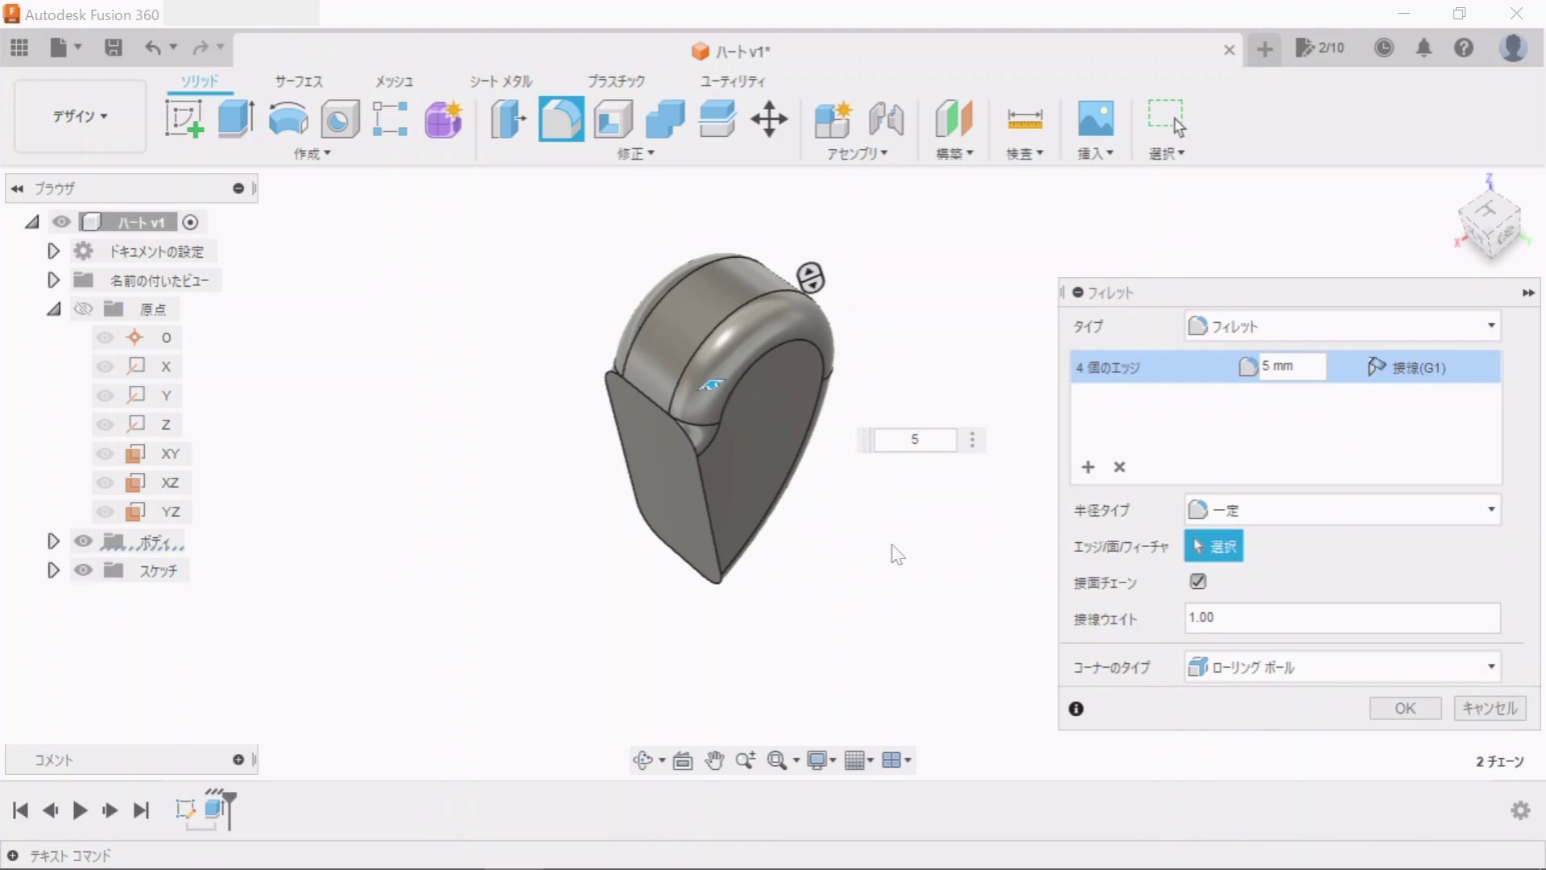
middle_click_drag(894, 553, 1011, 459, "shift")
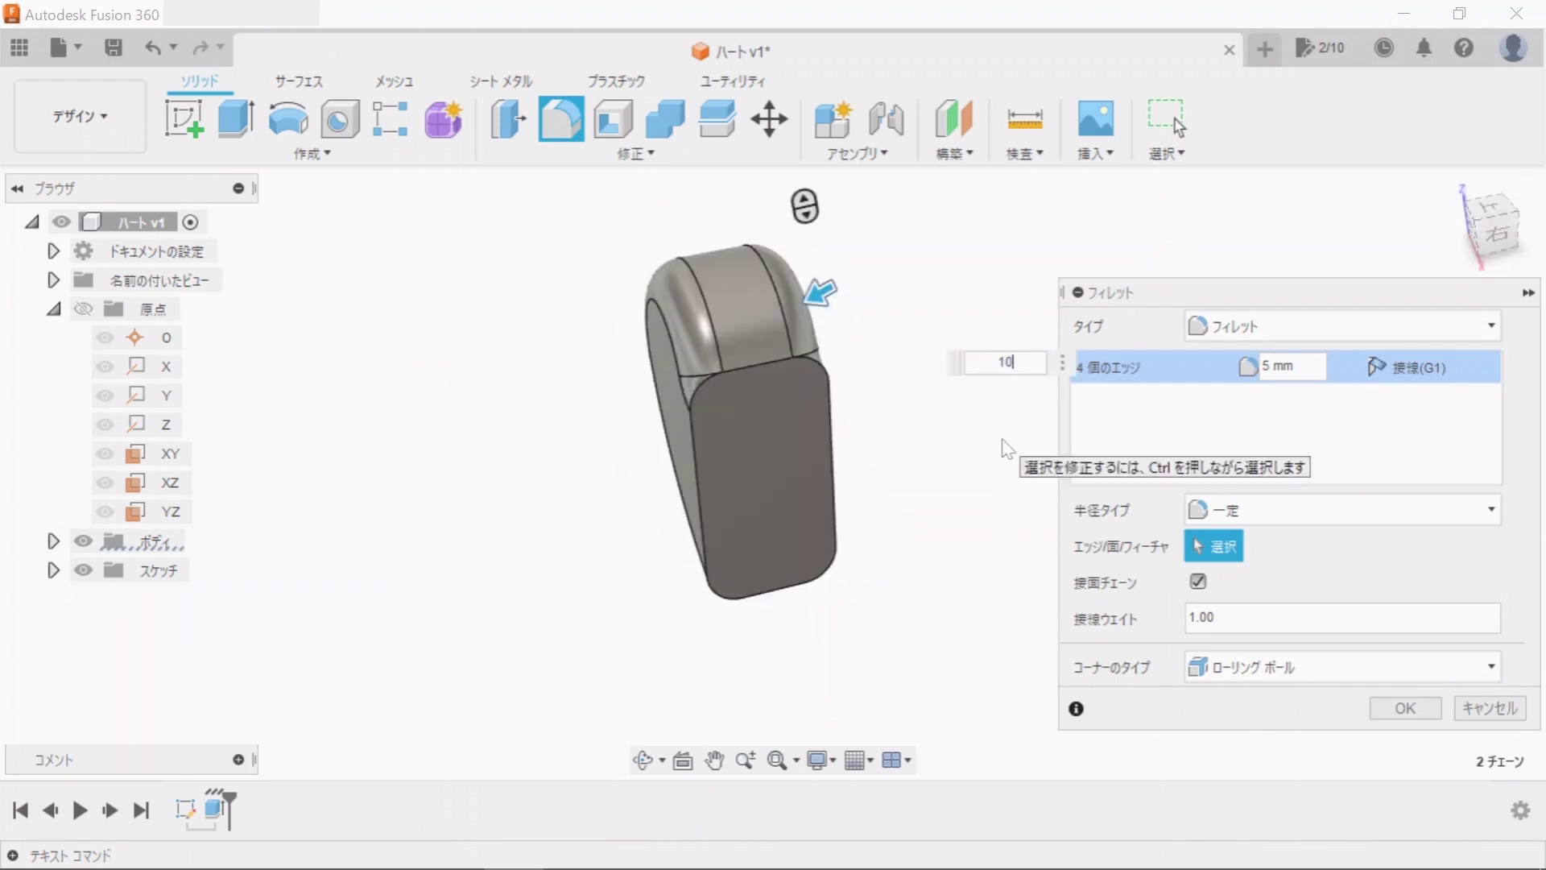
- Set the fillet radius to 10 mm and apply it to the half-heart's curved edges
type("10")
middle_click_drag(741, 542, 863, 500, "shift")
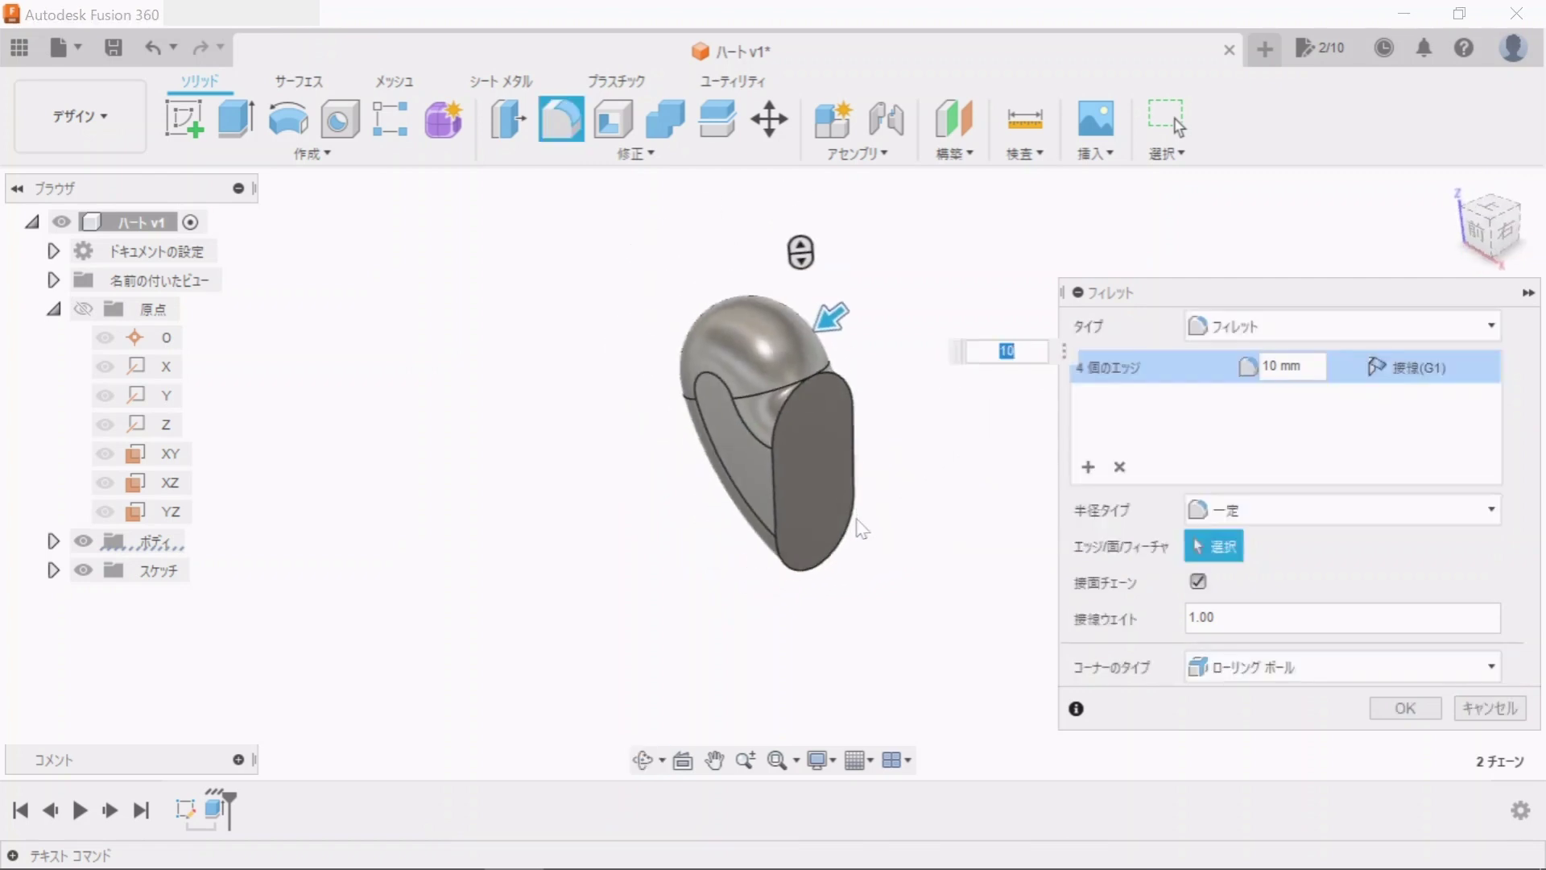
scroll(862, 527, "up", 2)
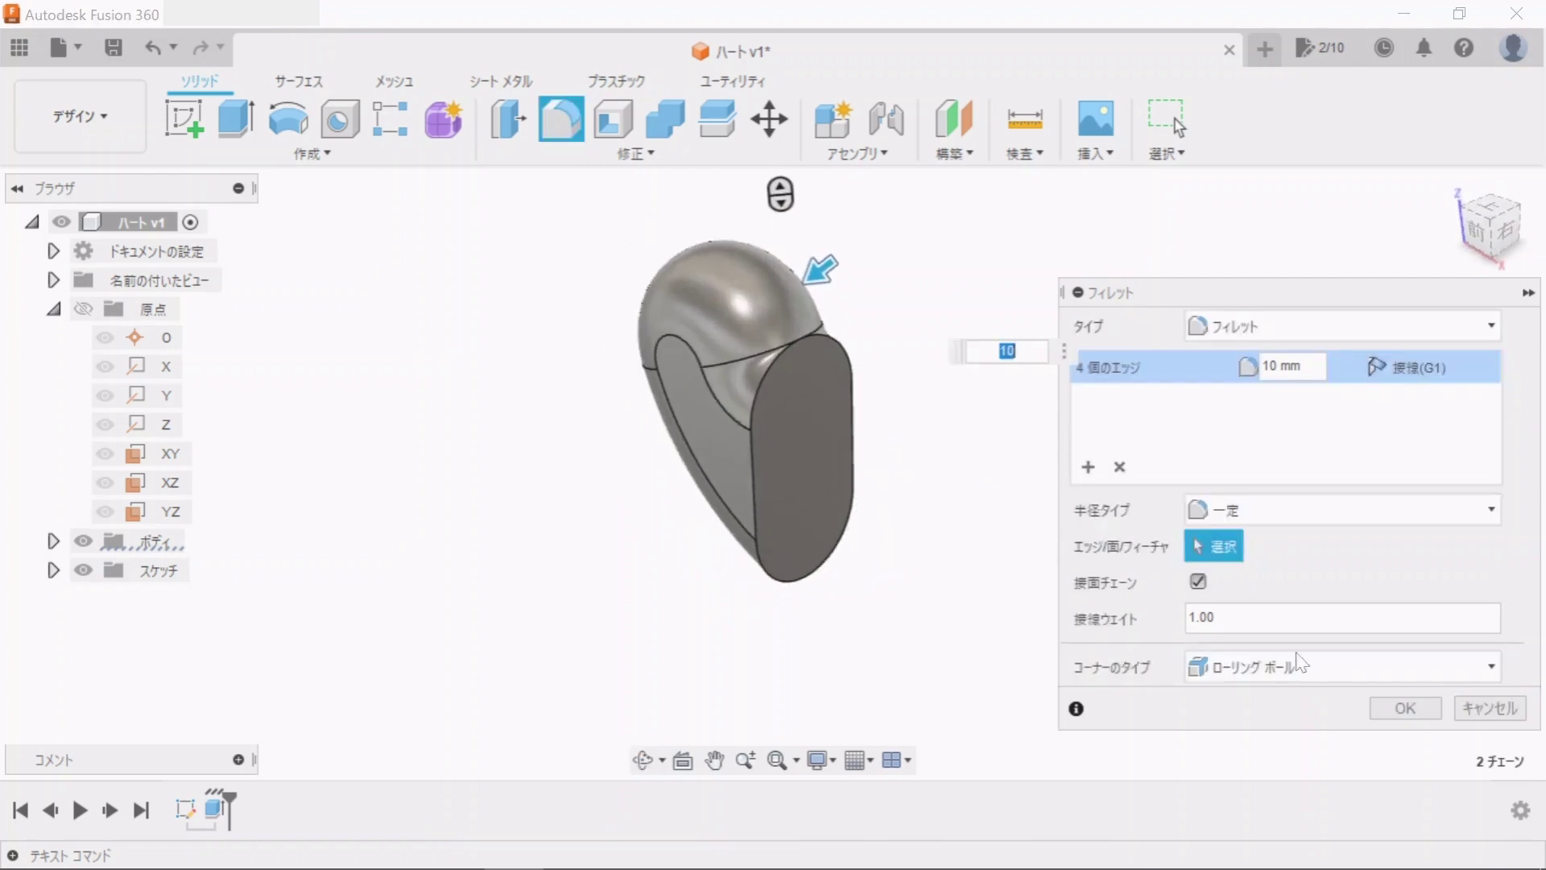
left_click(1405, 708)
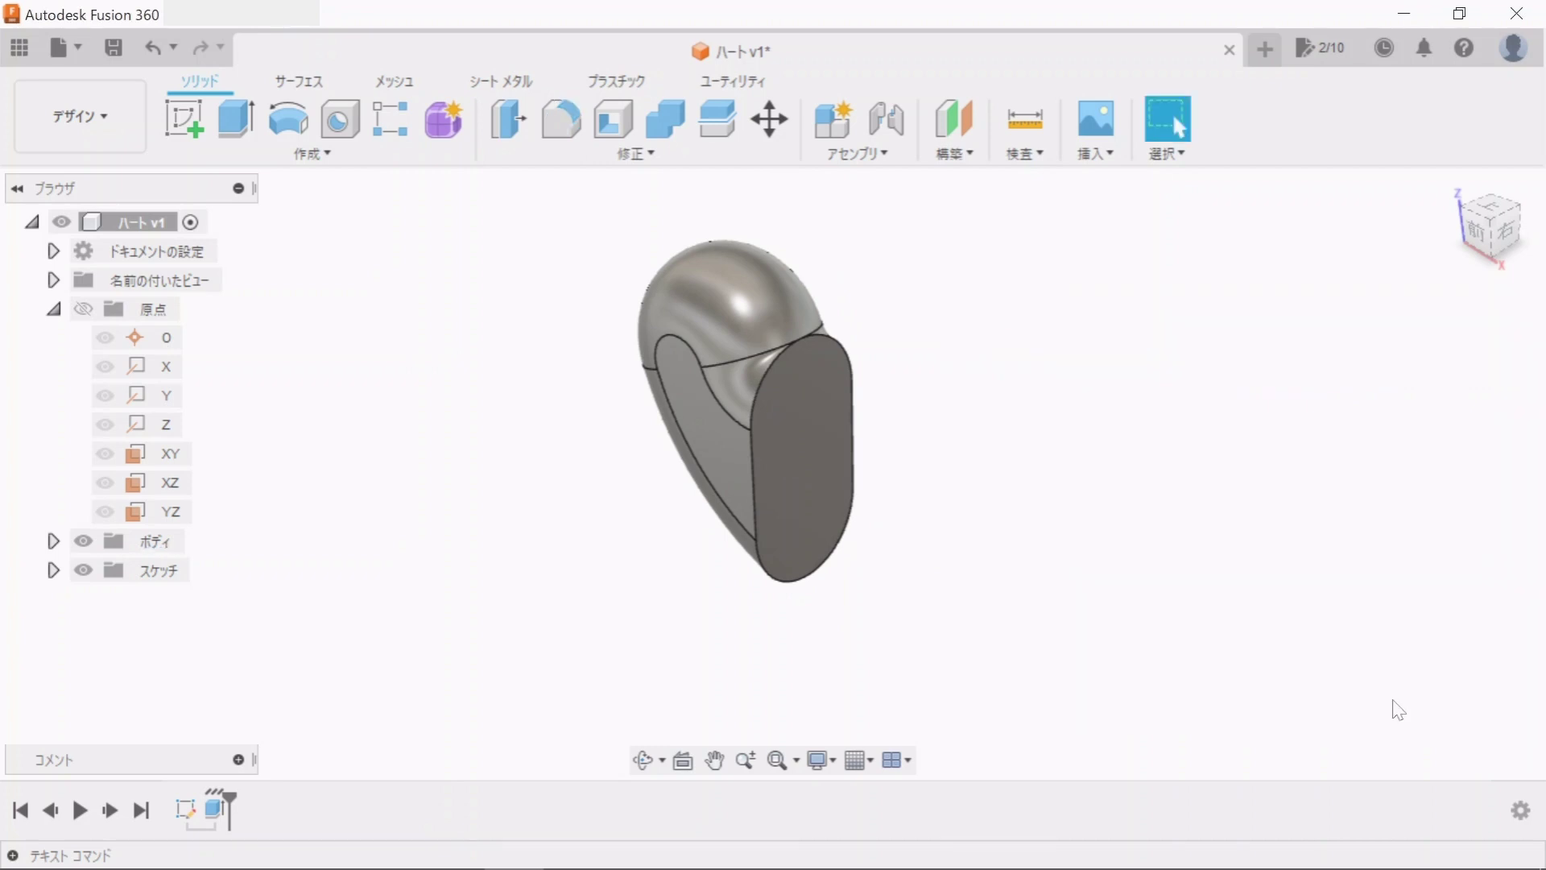
- Mirror the half-heart body about its flat cut face, joining both halves into one body
left_click(337, 158)
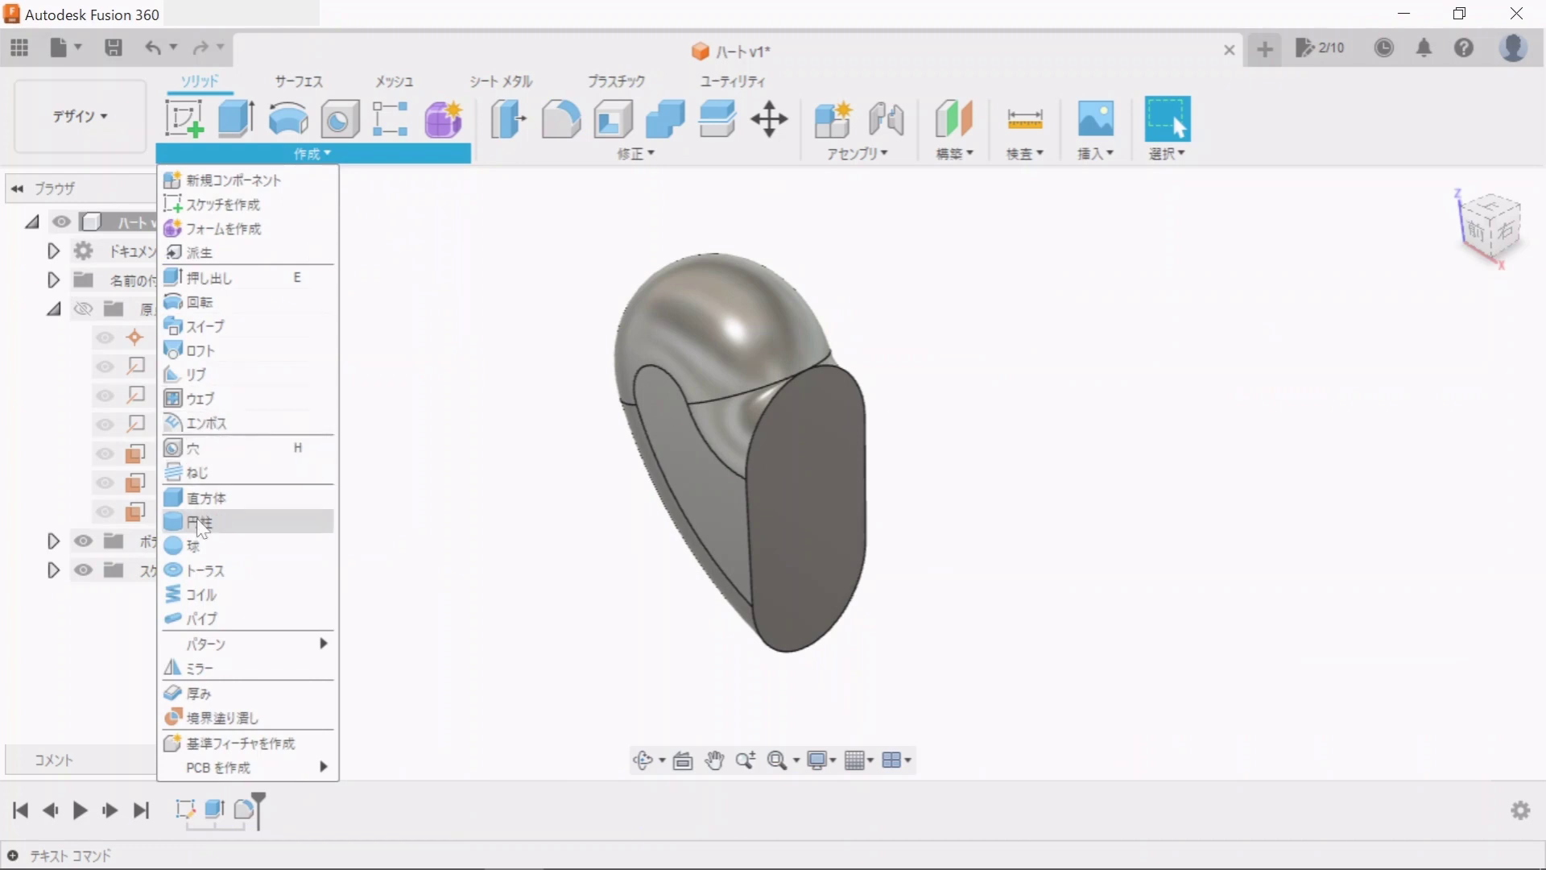
left_click(205, 667)
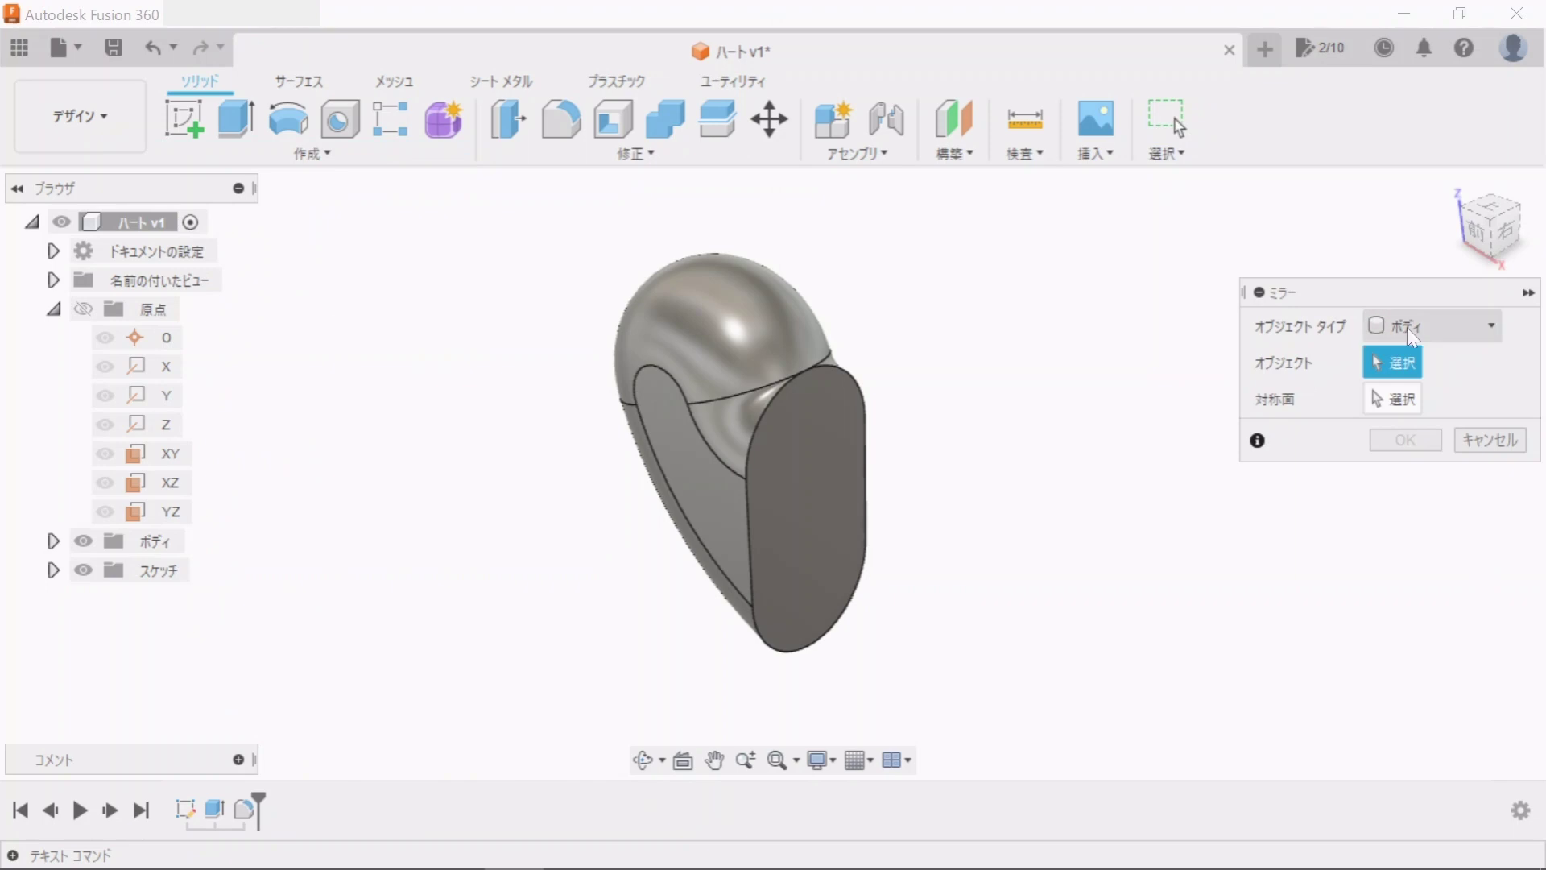
left_click(795, 494)
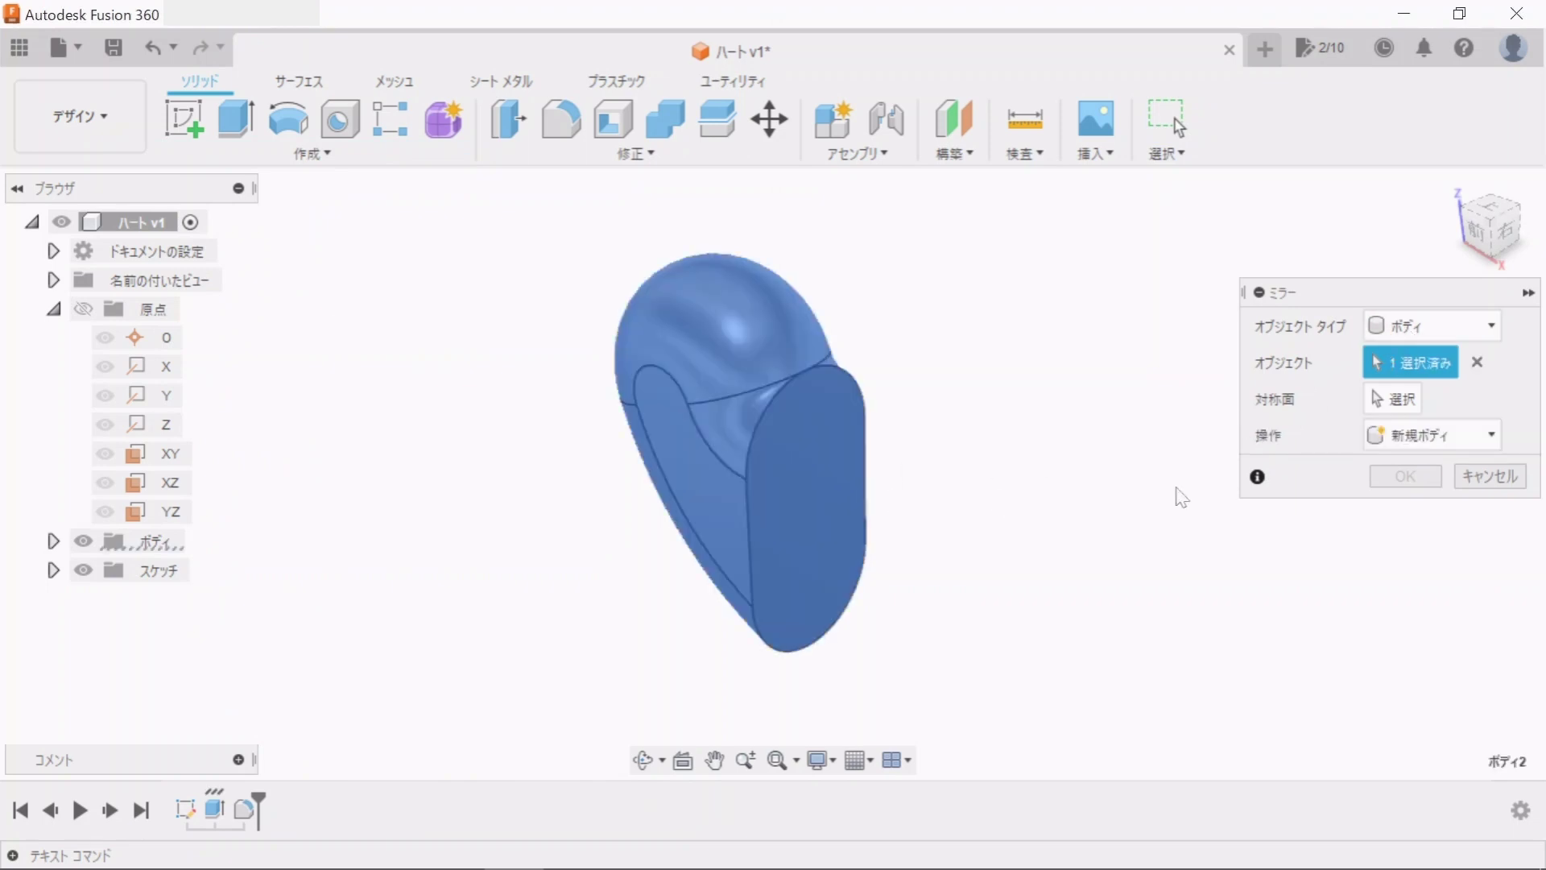
left_click(1401, 398)
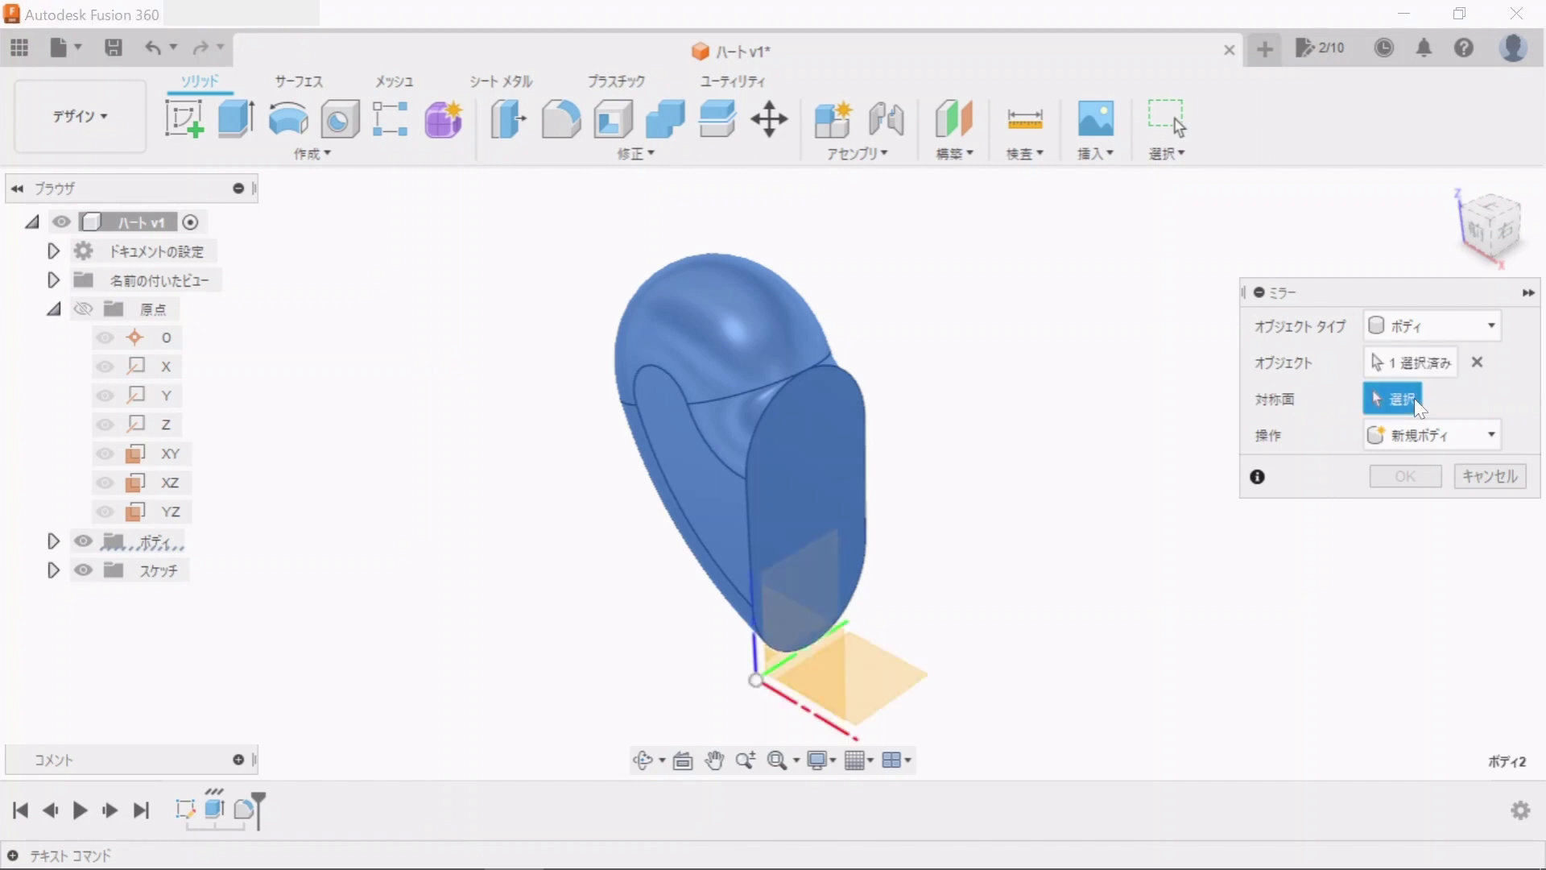
left_click(831, 446)
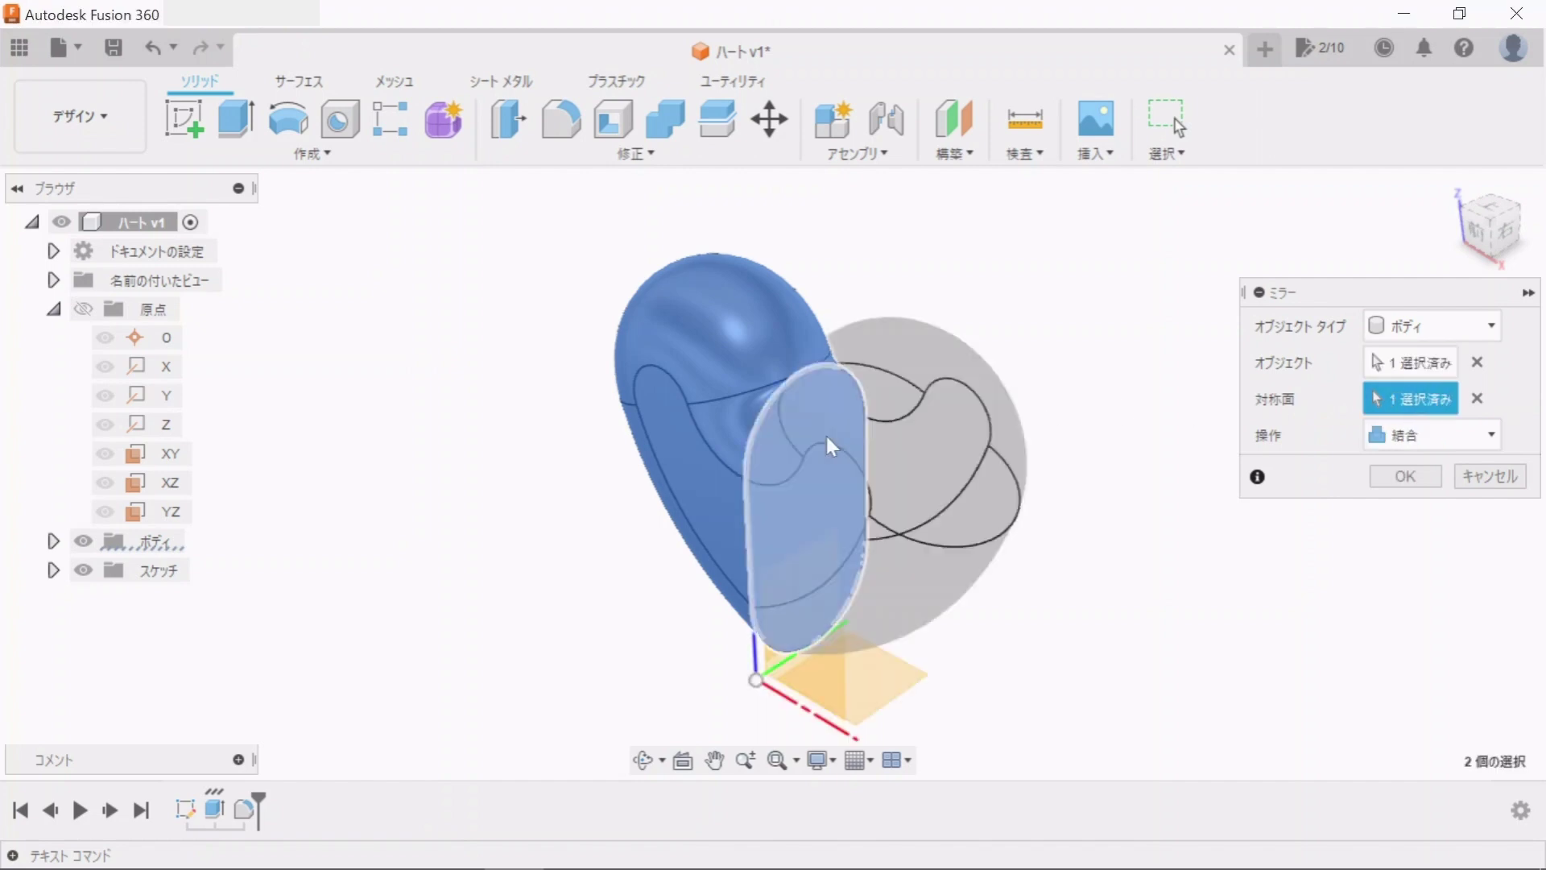
left_click(1406, 476)
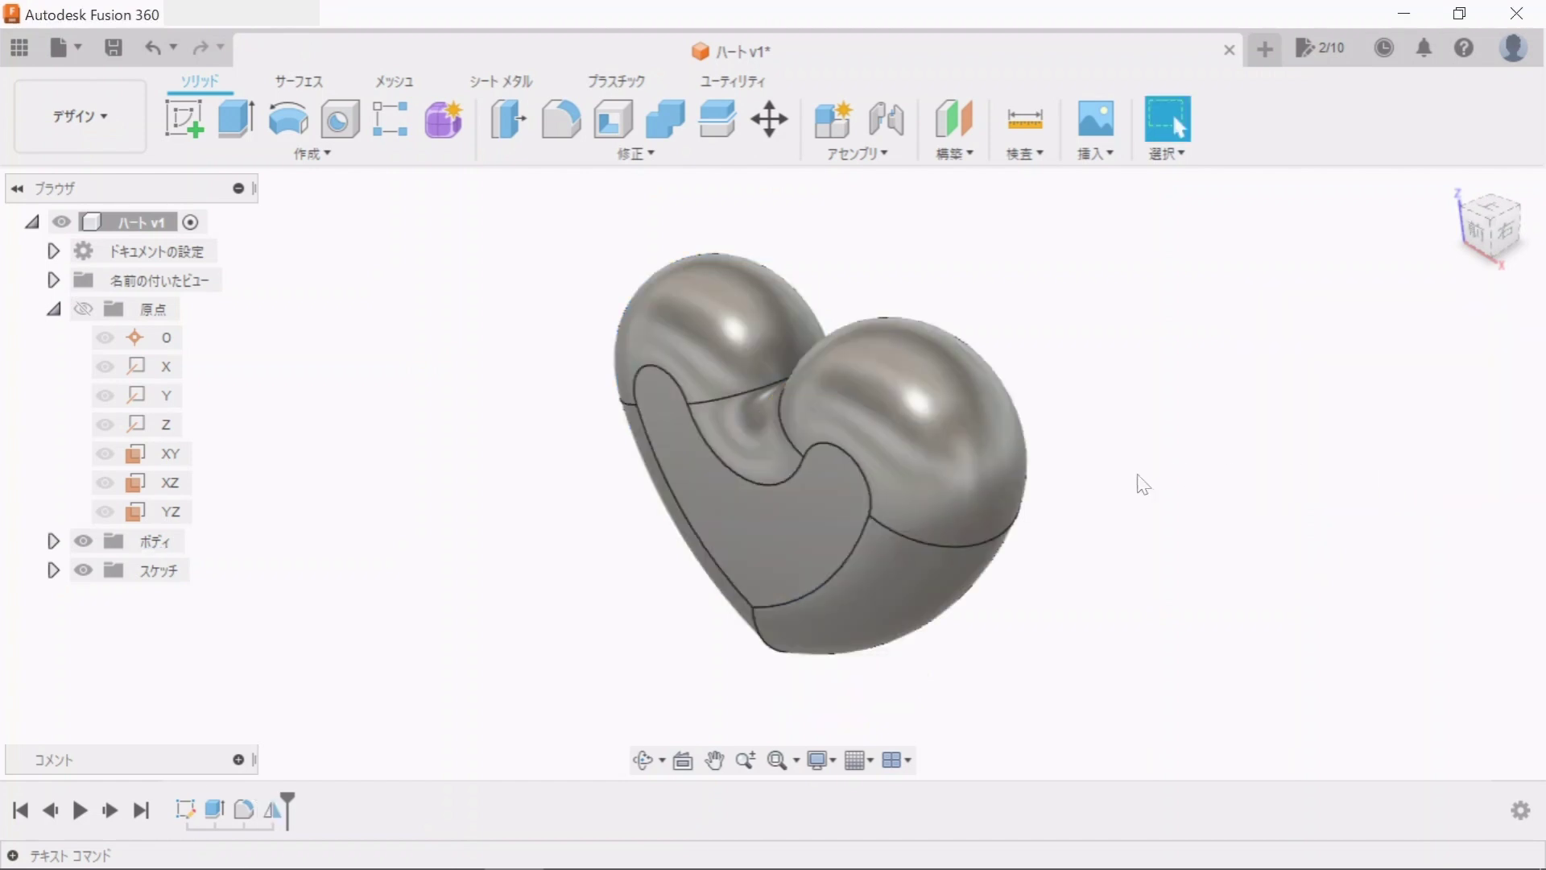
- Open the appearance settings for the whole heart component and expand the smooth glass materials (ガラス, 滑らか) in the library
middle_click_drag(768, 542, 914, 511, "shift")
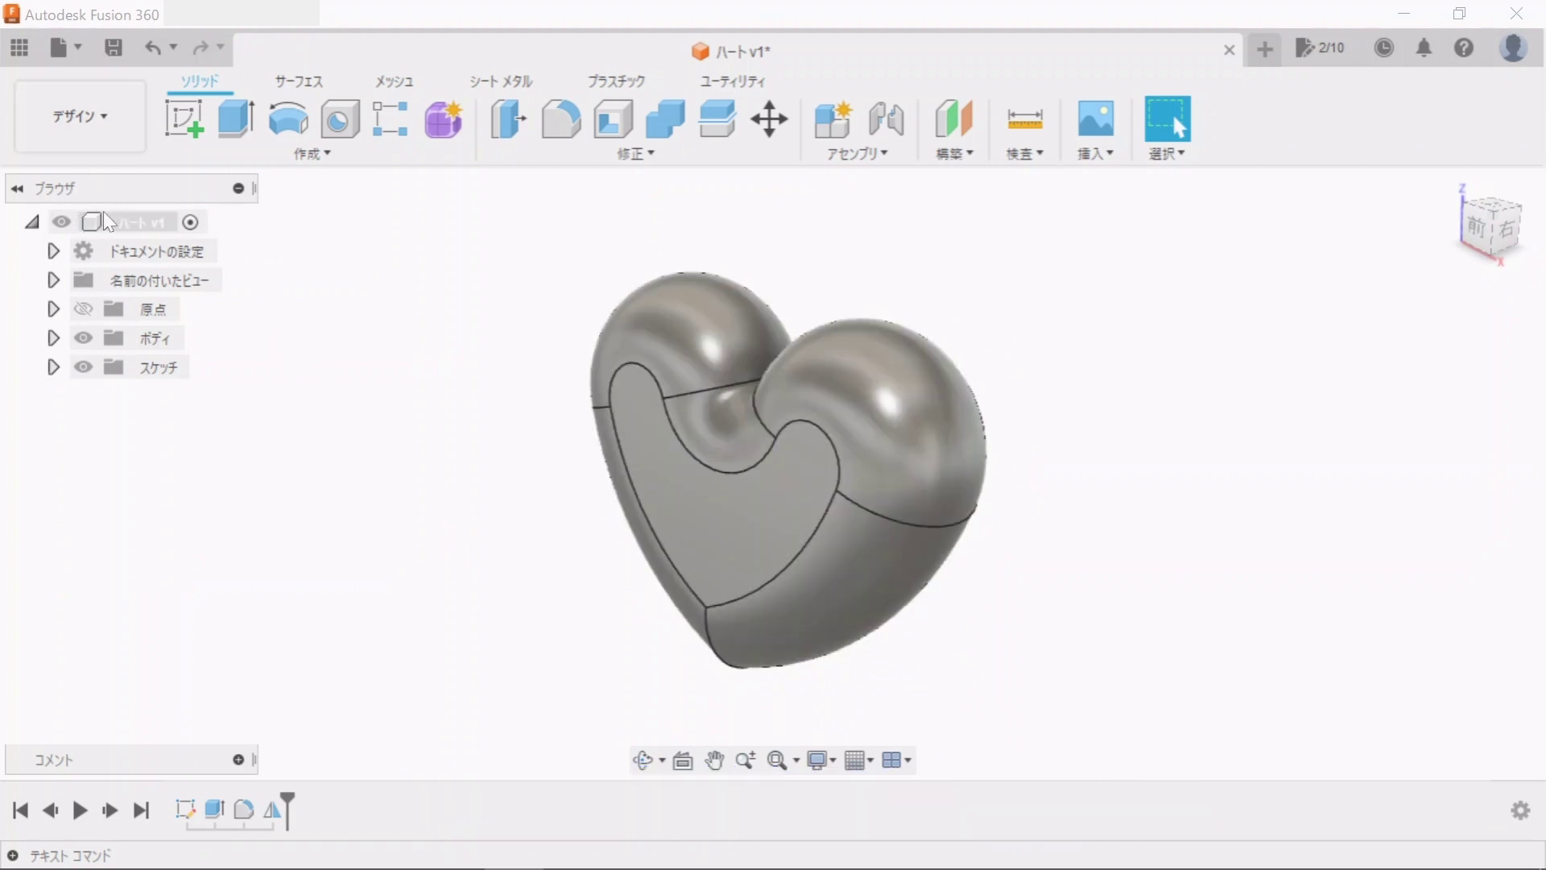
right_click(143, 226)
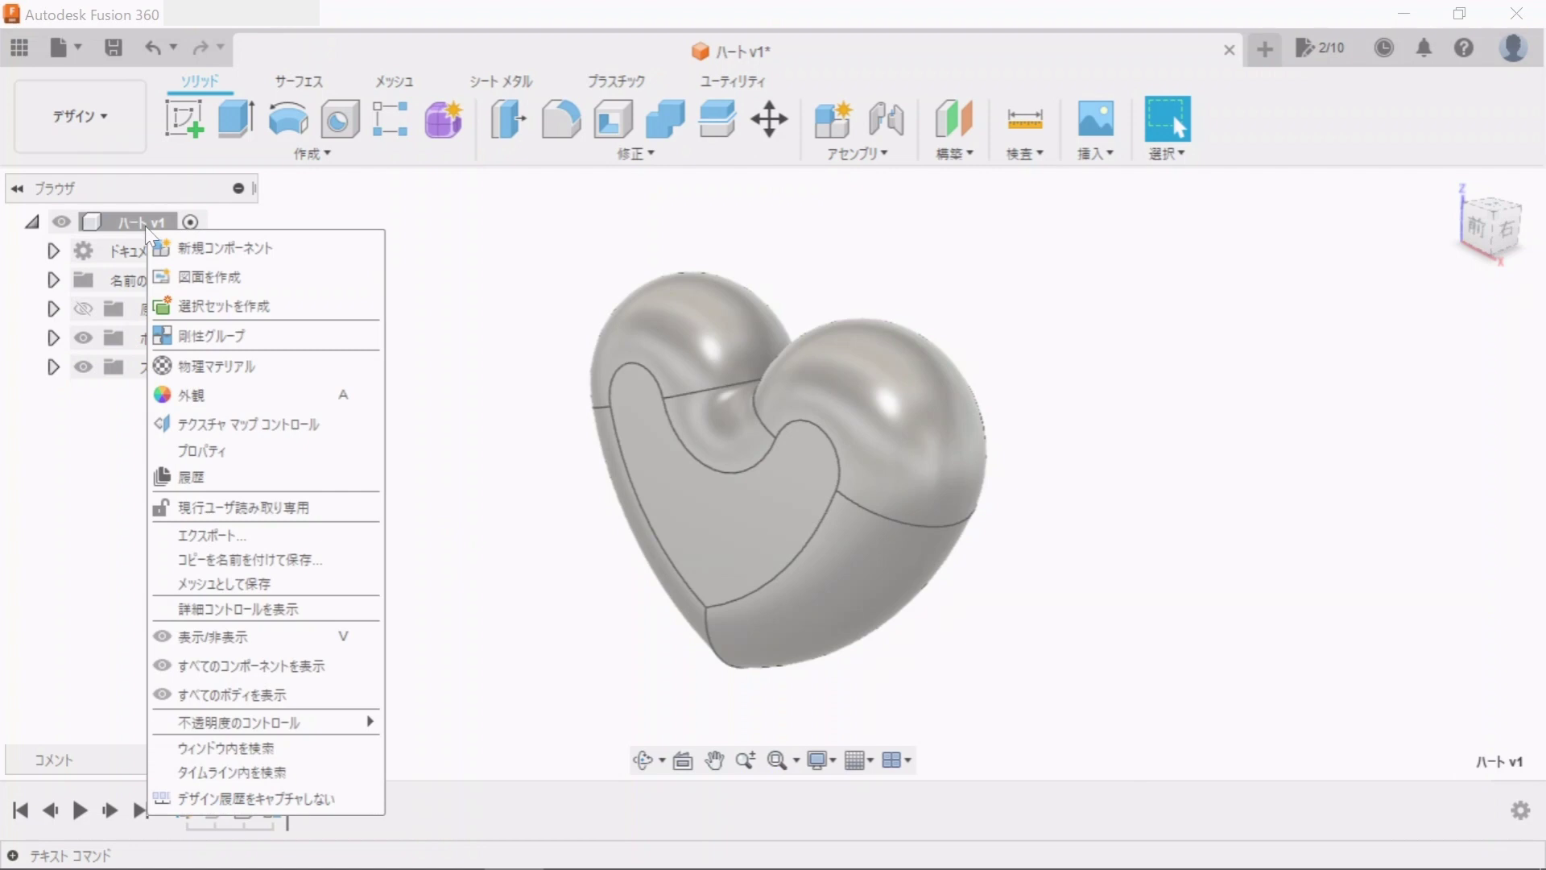
left_click(203, 397)
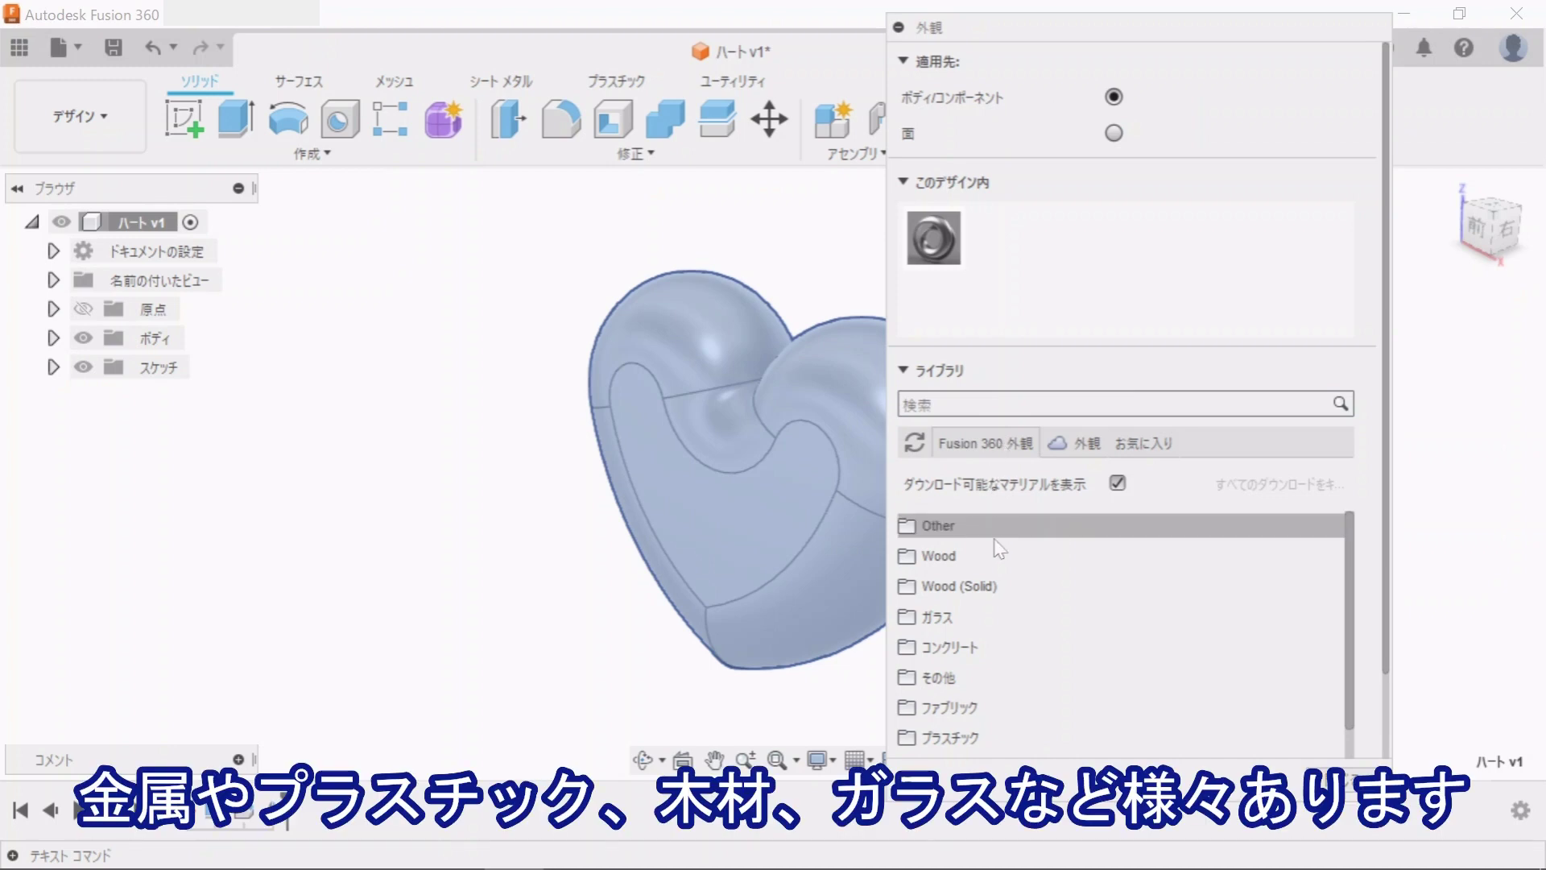
scroll(998, 550, "down", 3)
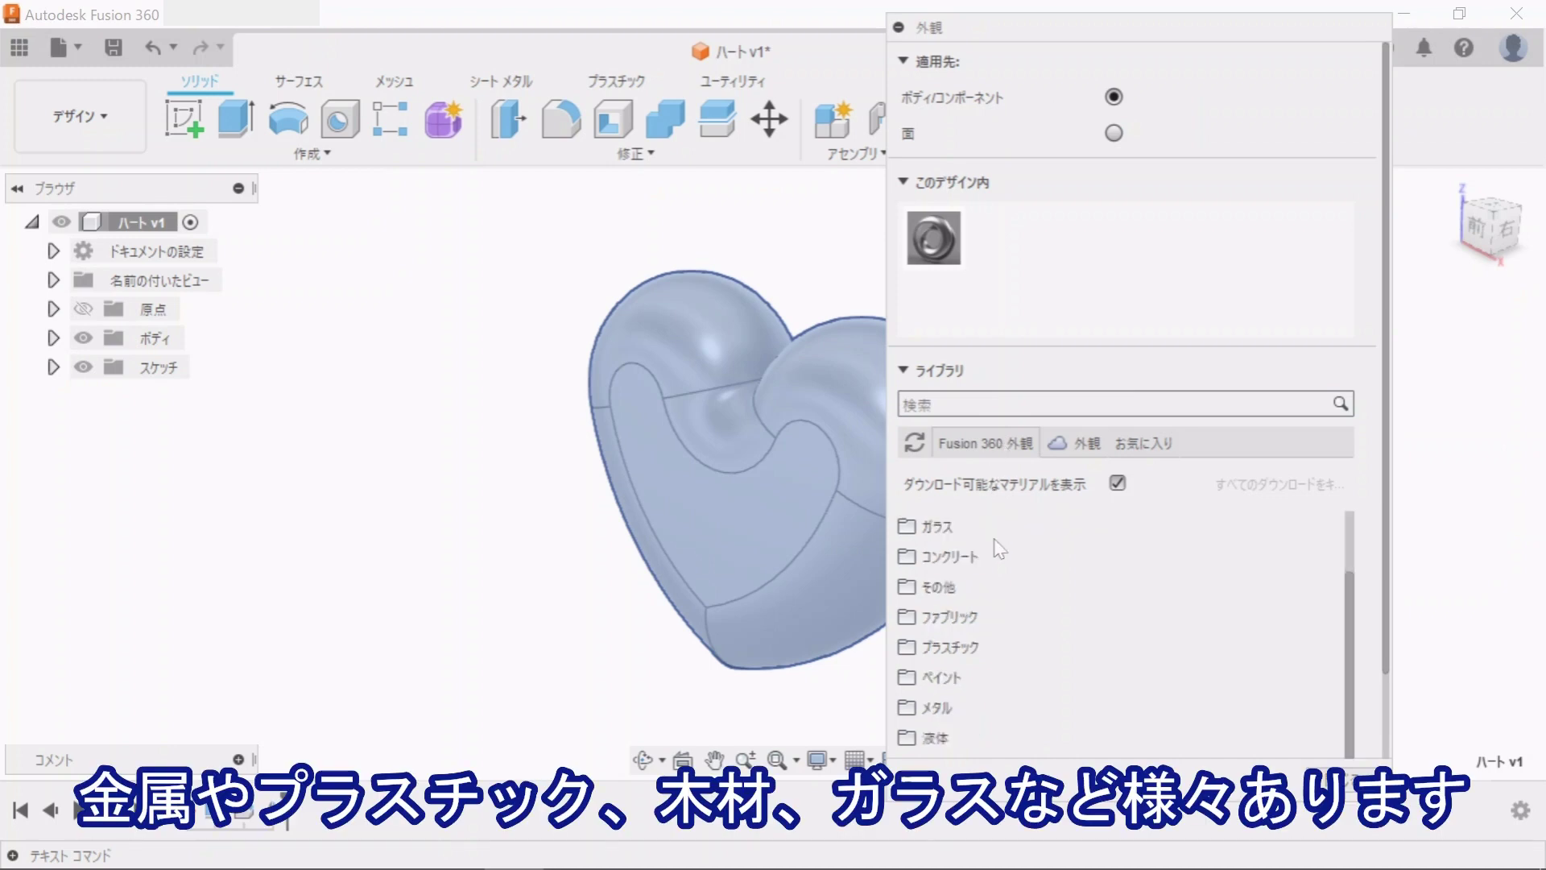
left_click(987, 528)
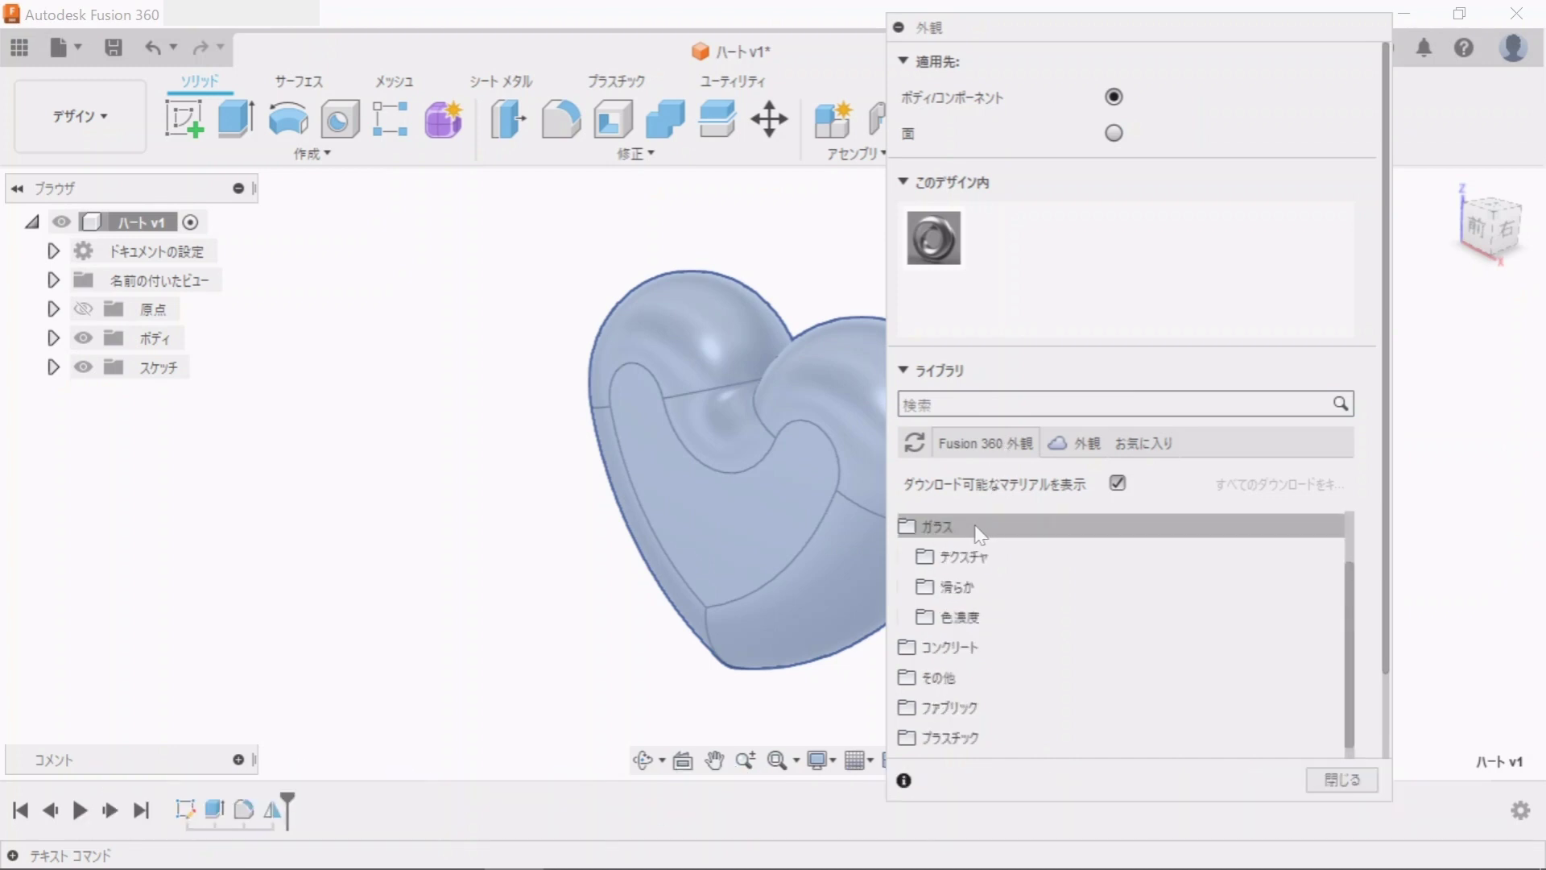
scroll(988, 564, "up", 1)
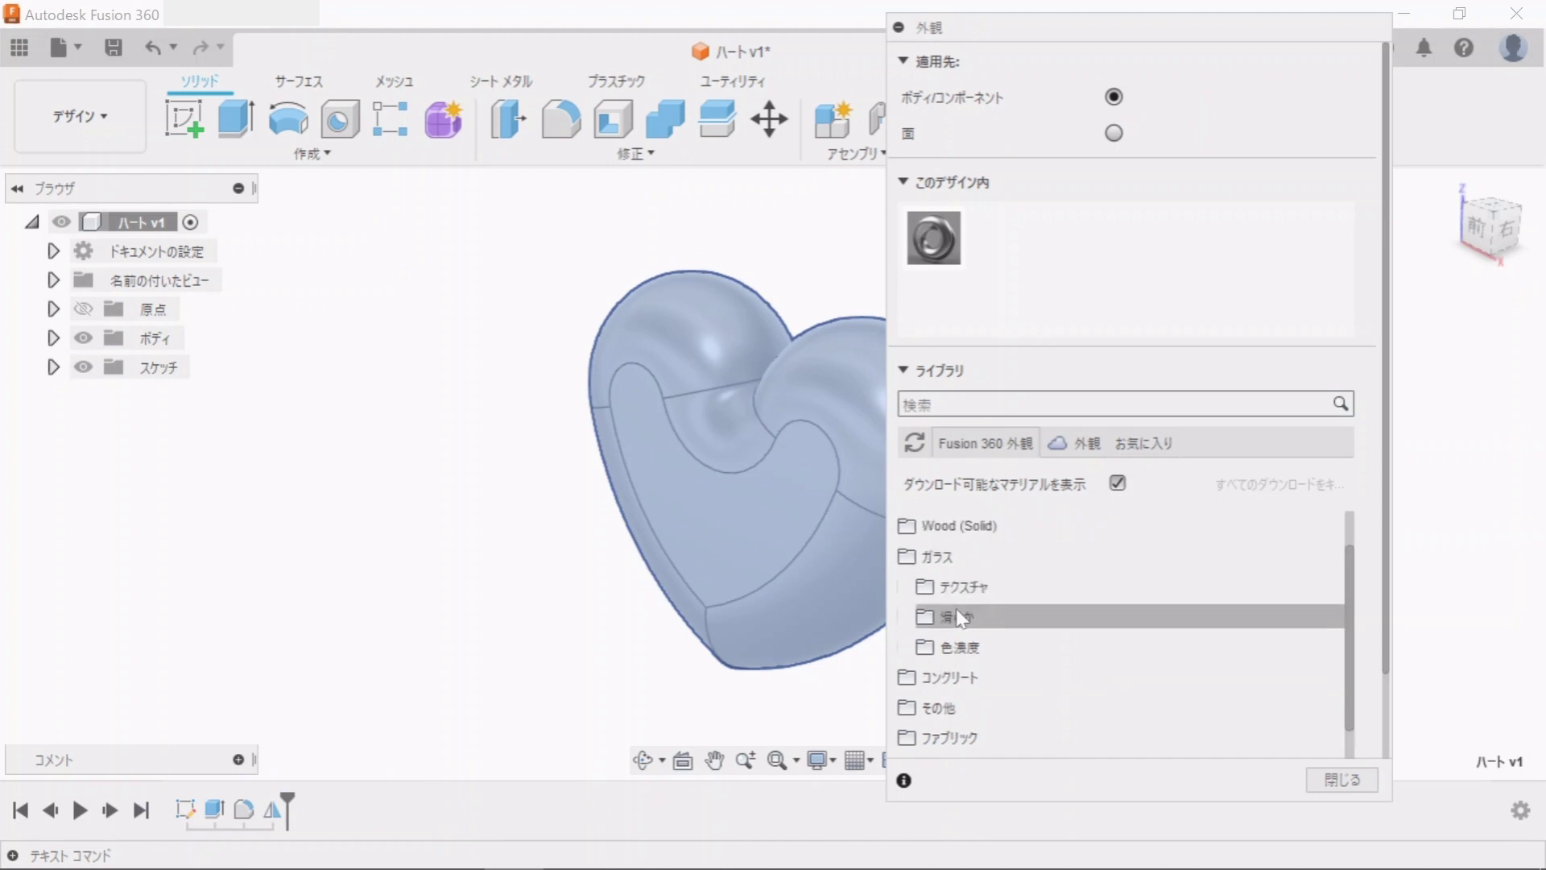
scroll(962, 618, "down", 3)
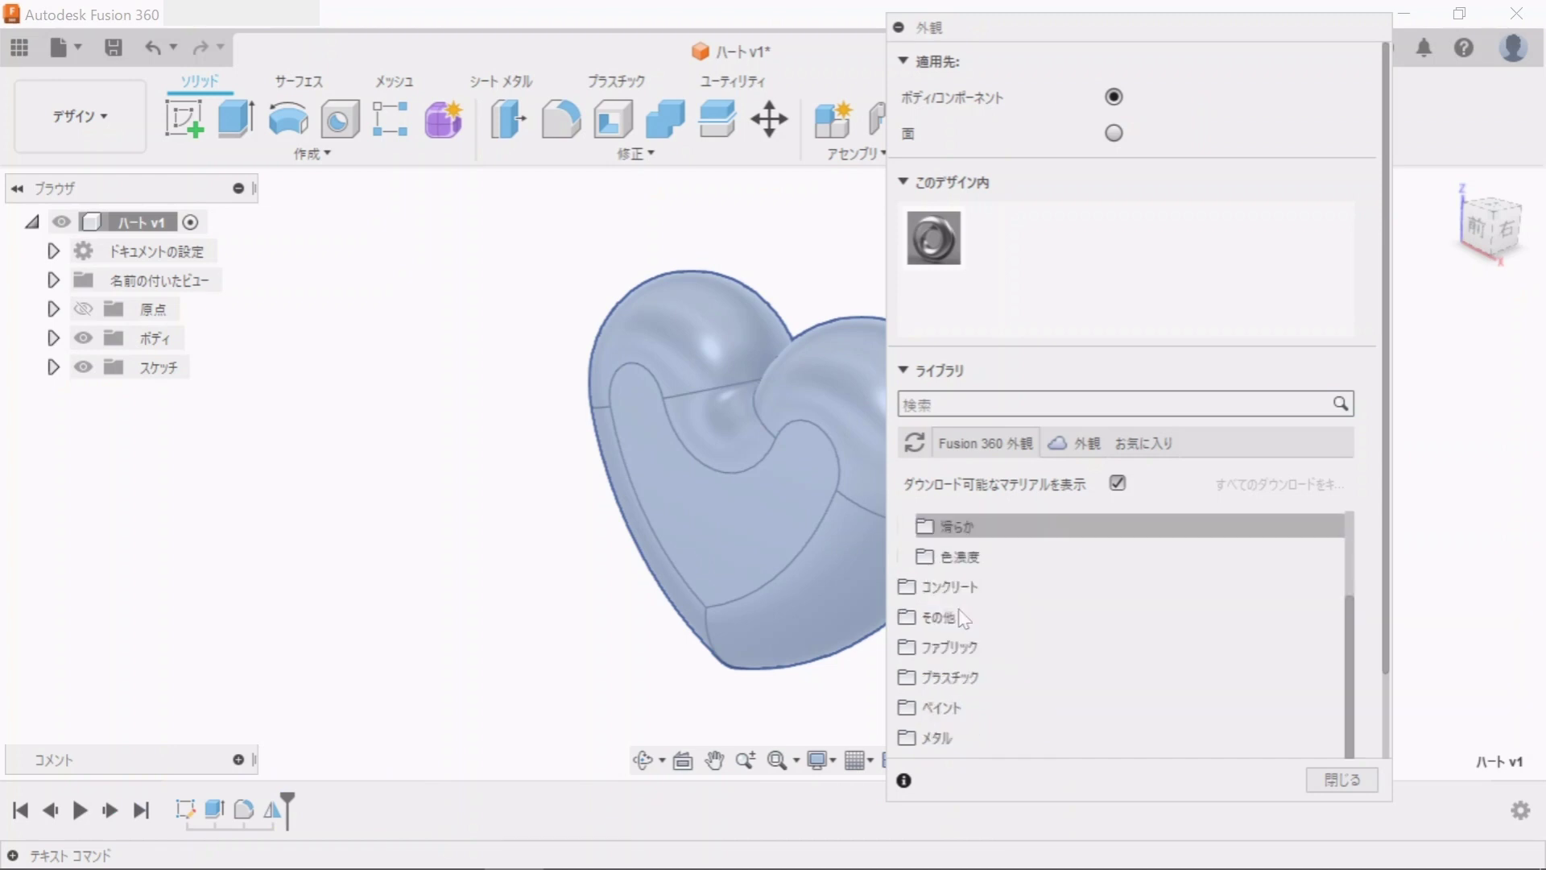
scroll(962, 618, "up", 3)
left_click(958, 618)
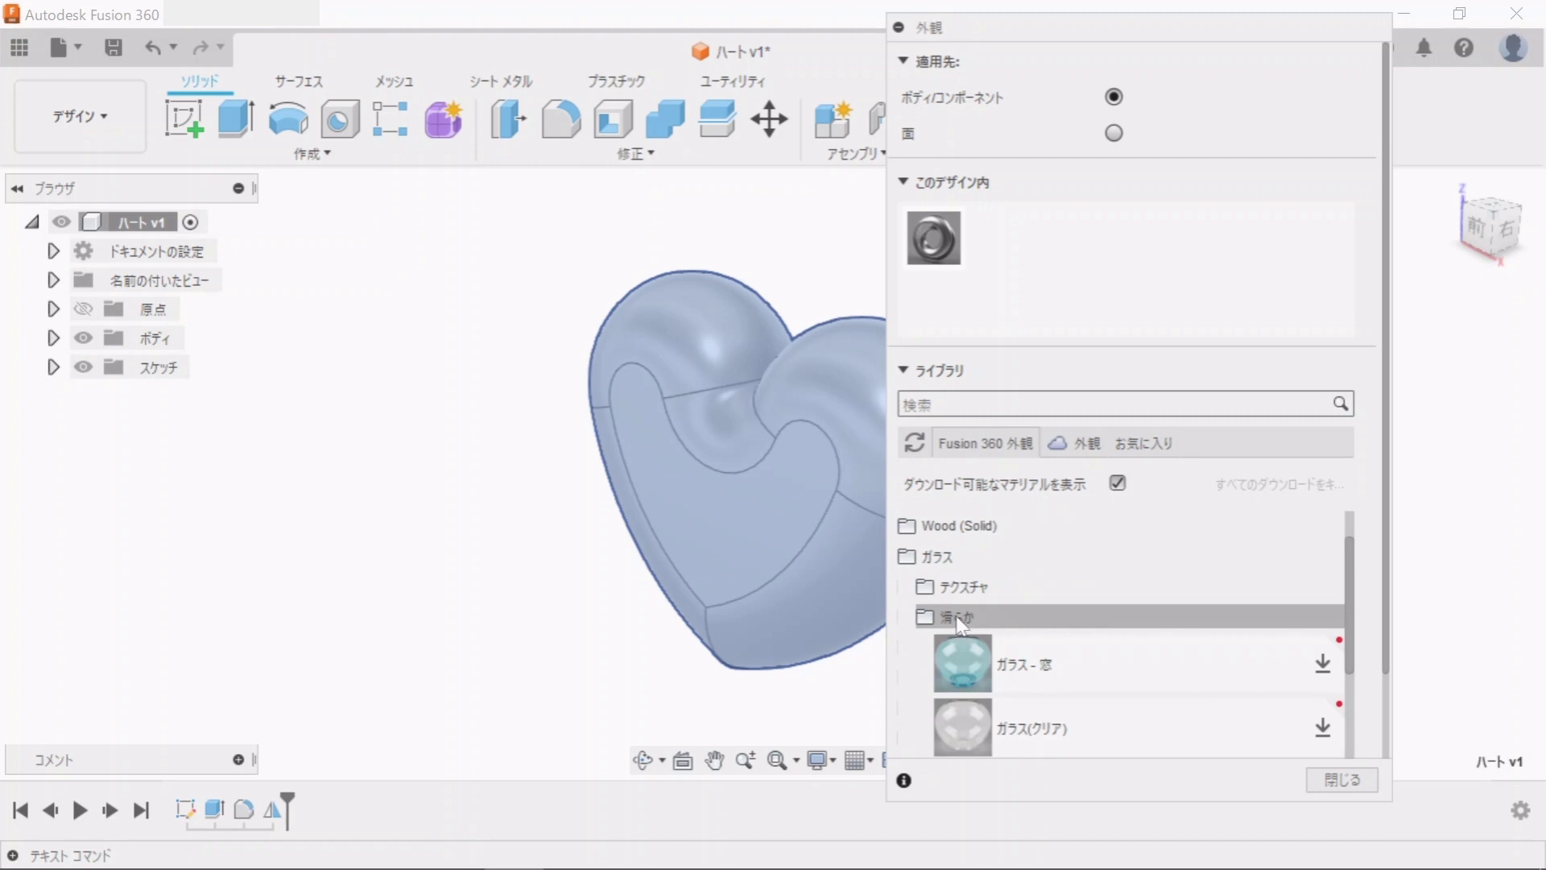
- Apply the red glass appearance ガラス(赤) to the heart body and close the appearance settings
scroll(960, 624, "down", 5)
scroll(960, 624, "down", 3)
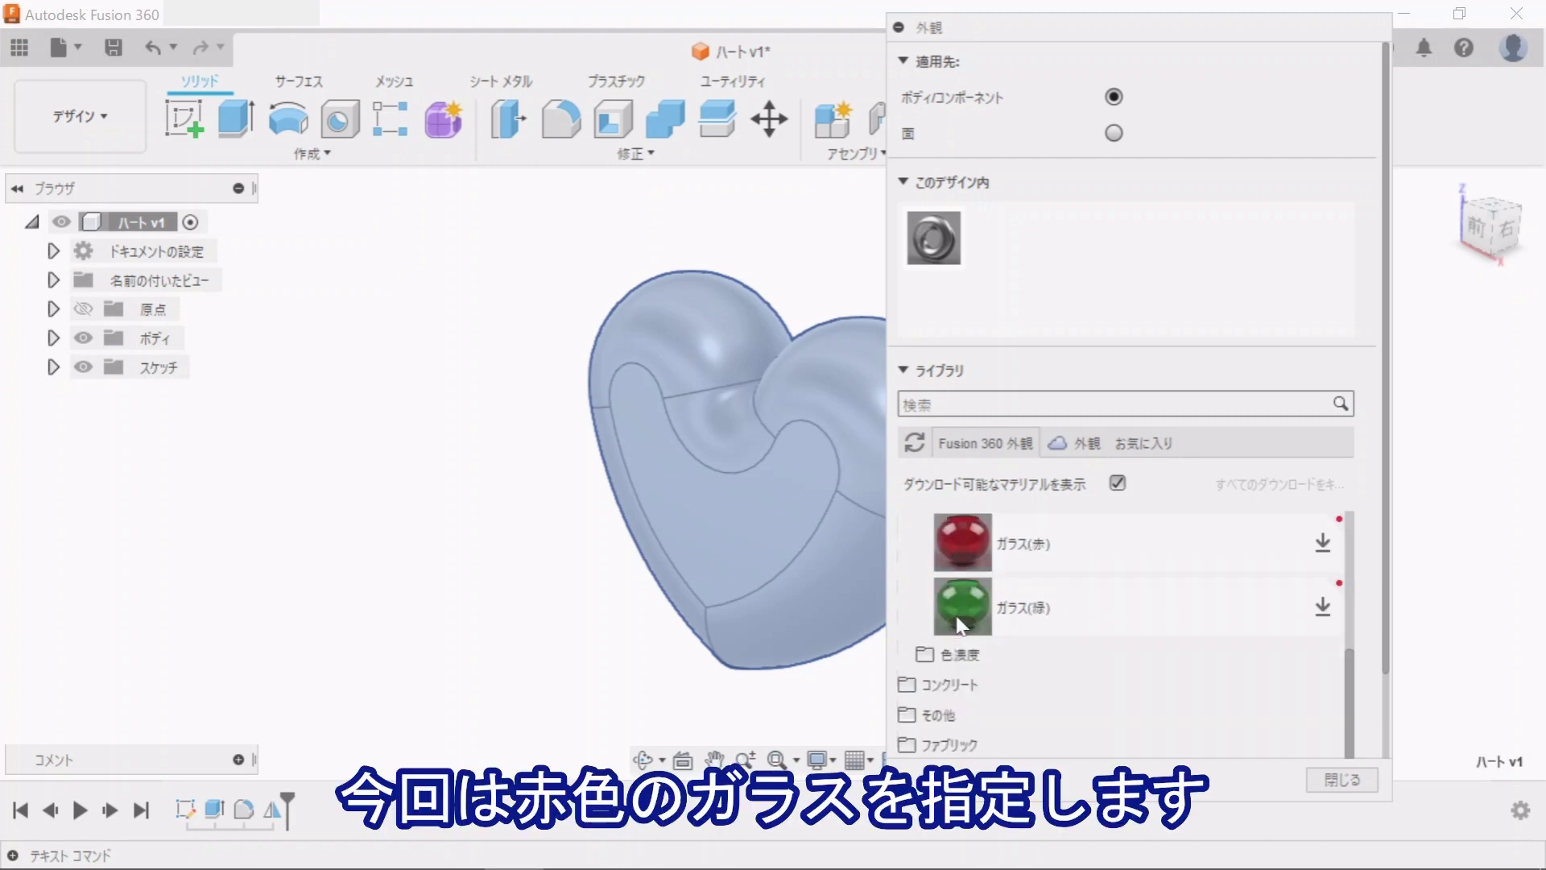
left_click_drag(1035, 549, 745, 509)
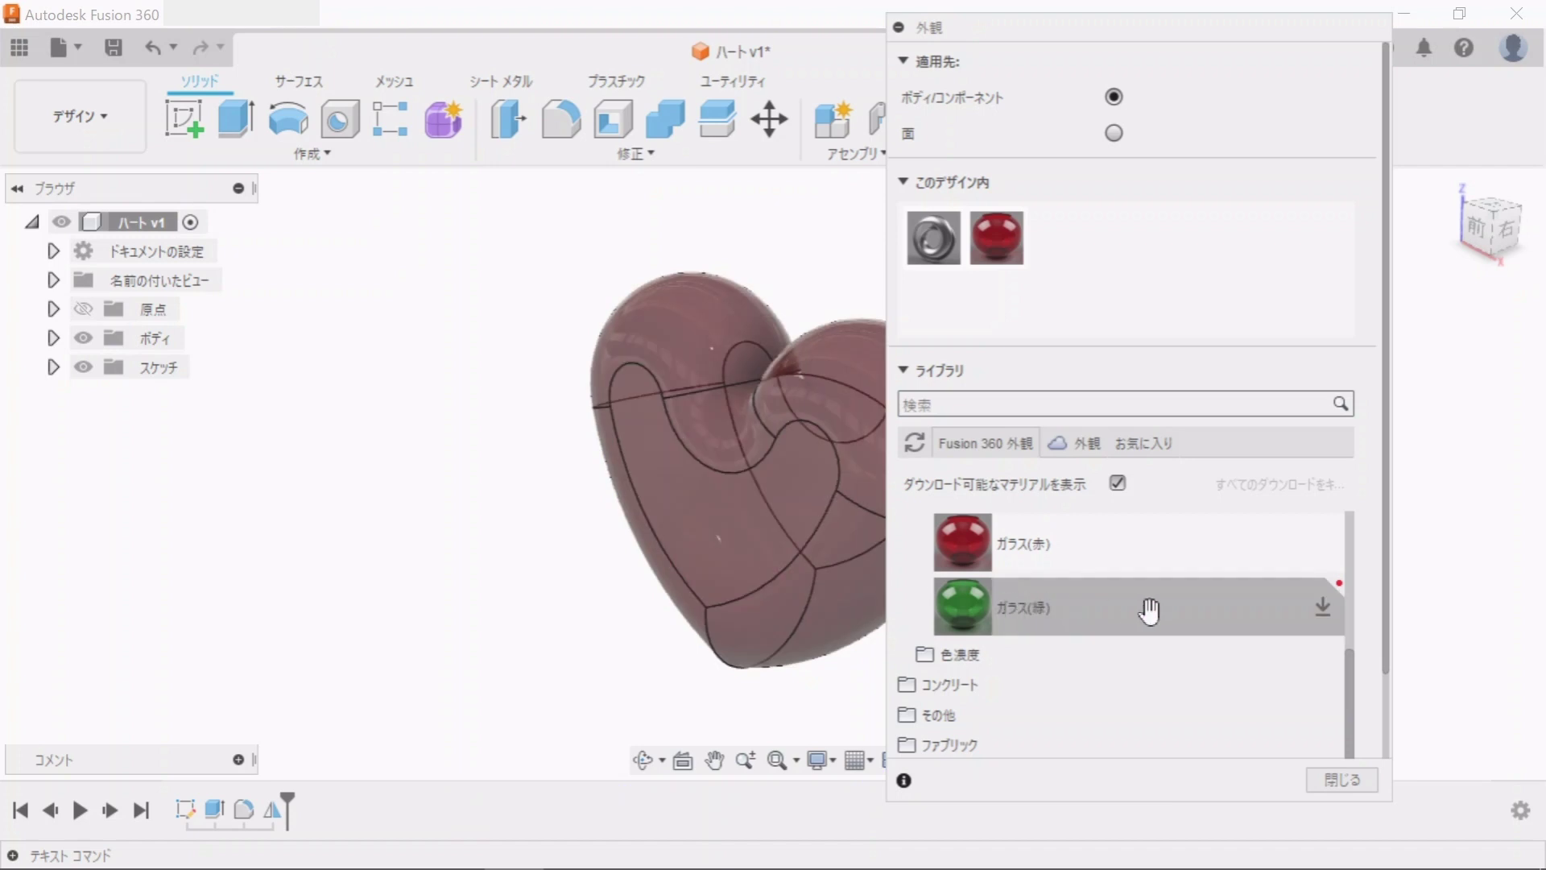
left_click(1342, 778)
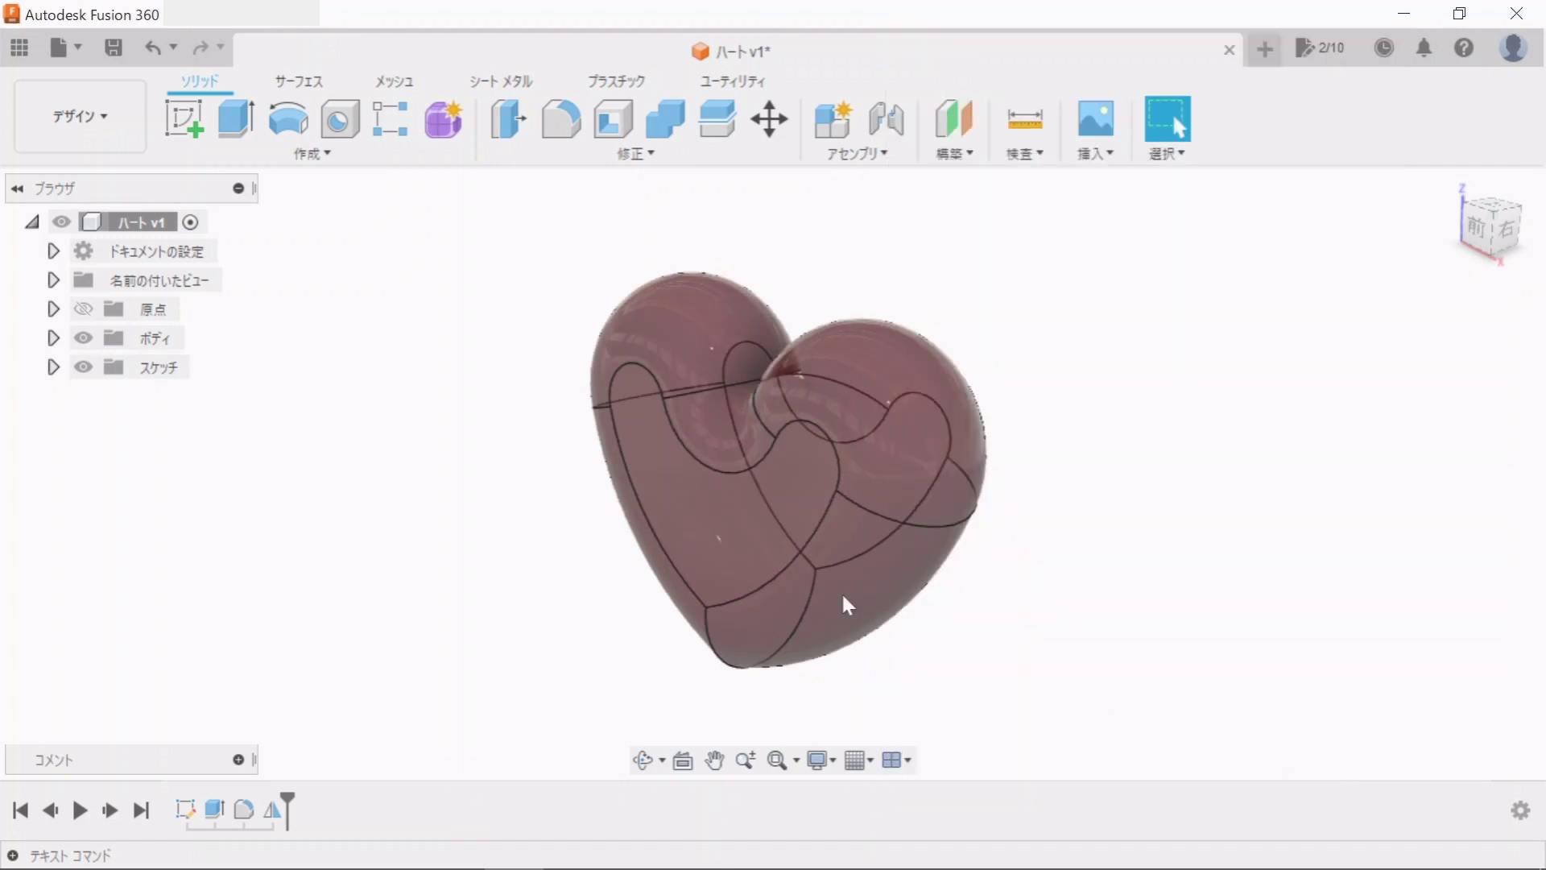
- Switch to the rendering workspace and start an in-canvas render of the glass heart
scroll(808, 559, "up", 2)
scroll(927, 537, "down", 3)
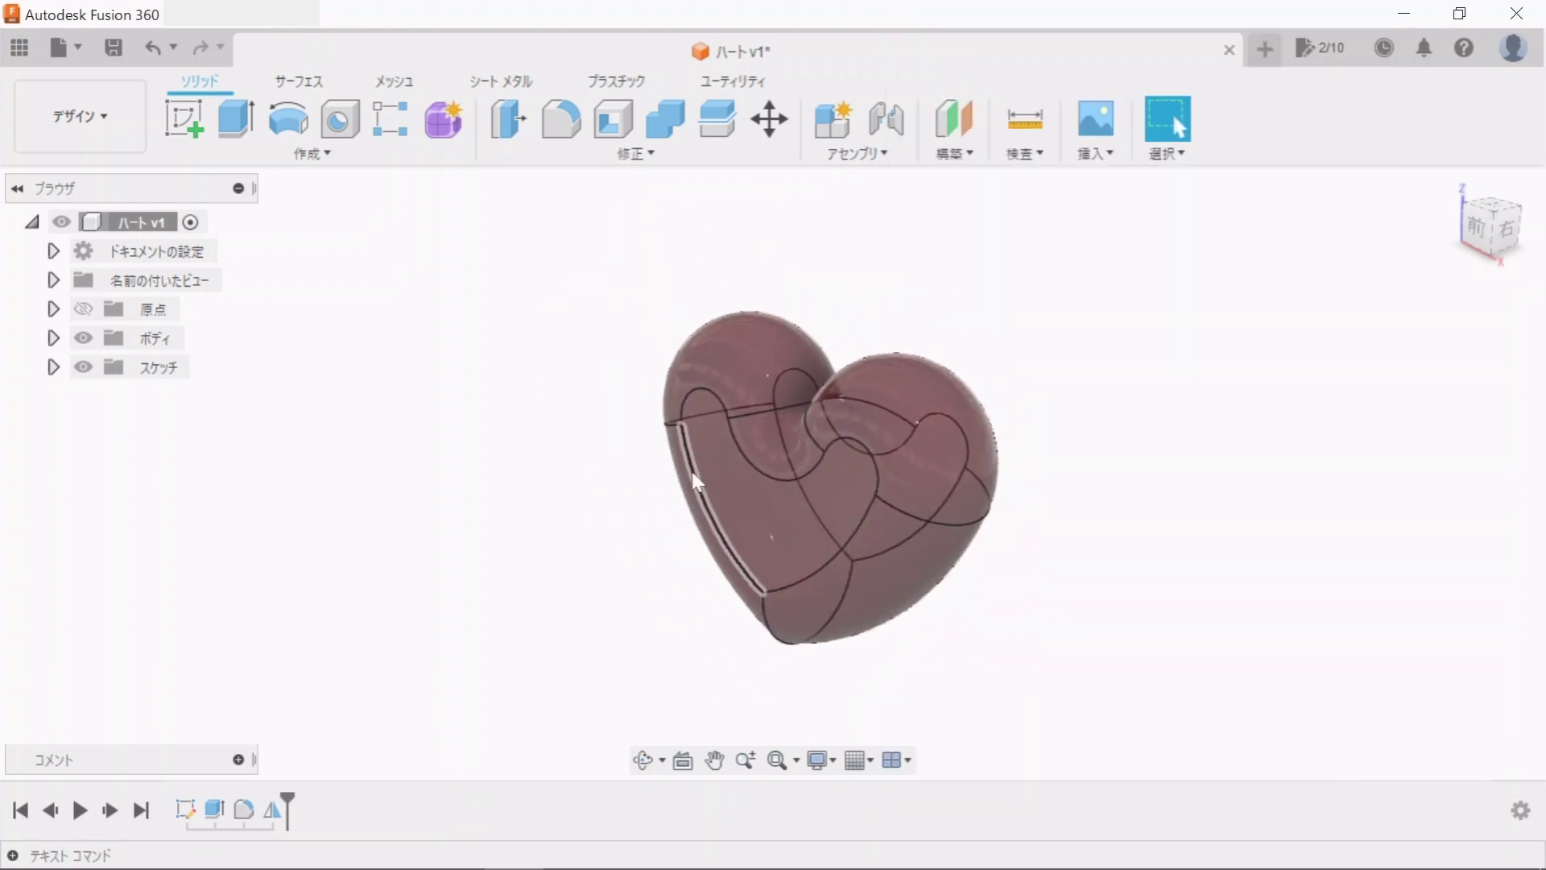
scroll(1022, 518, "up", 2)
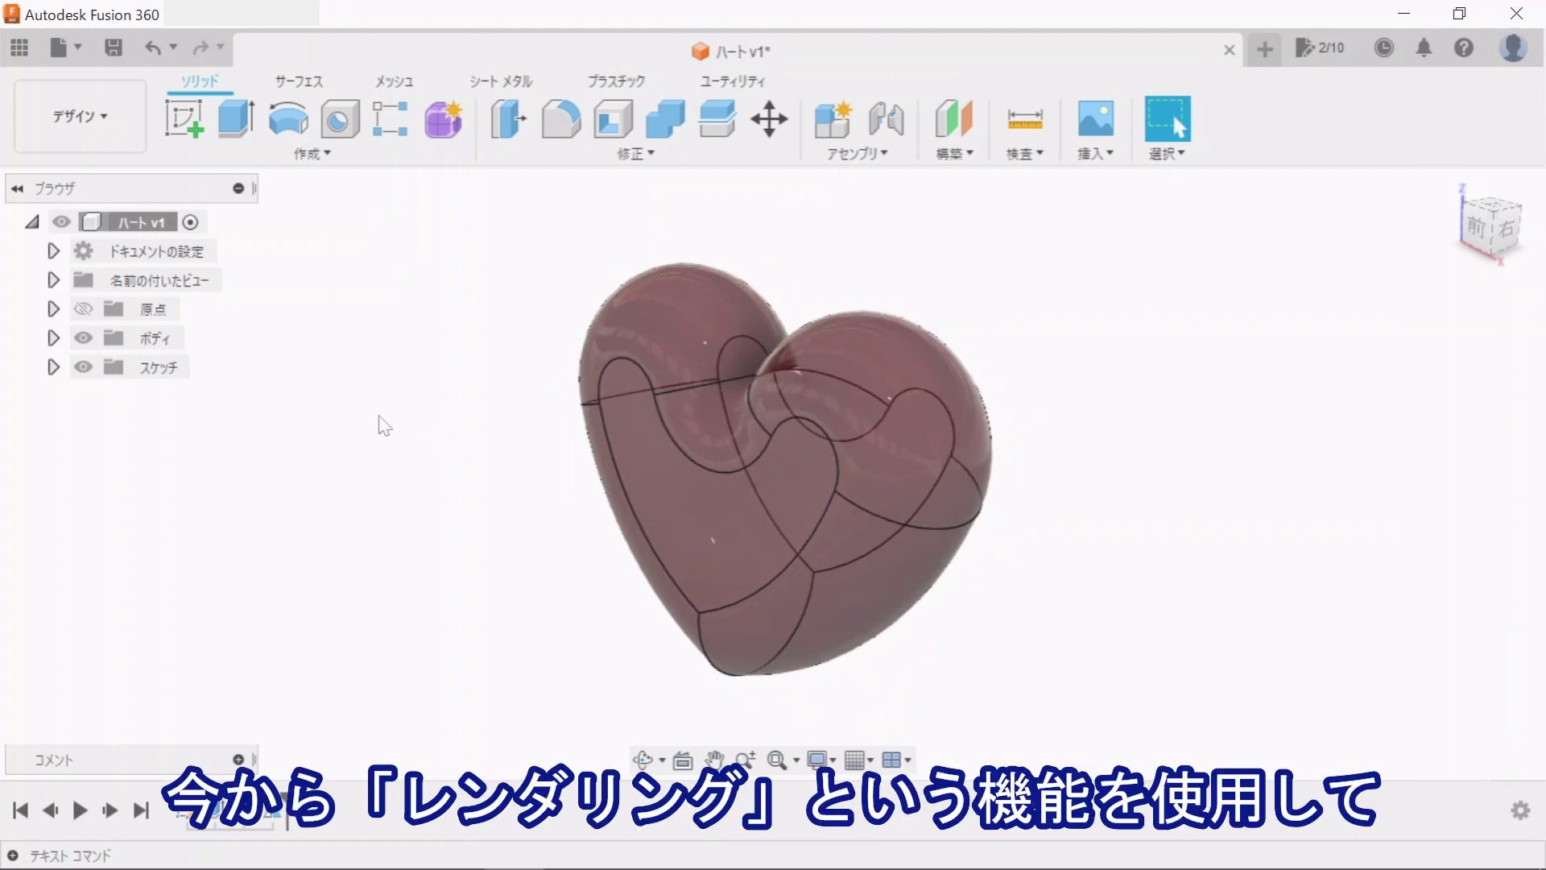
left_click(74, 129)
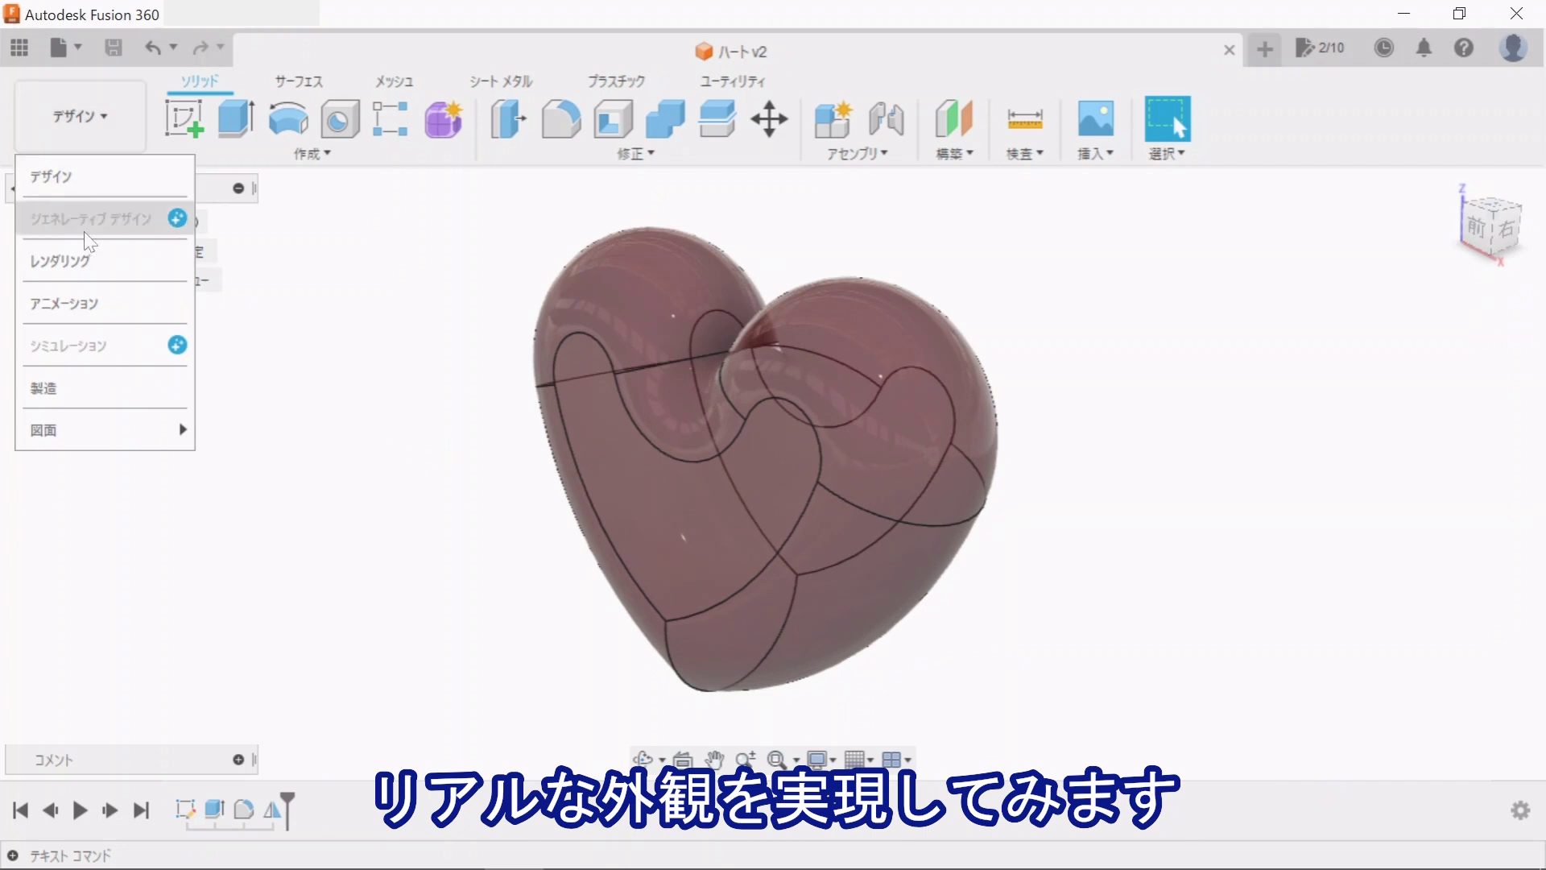
left_click(84, 252)
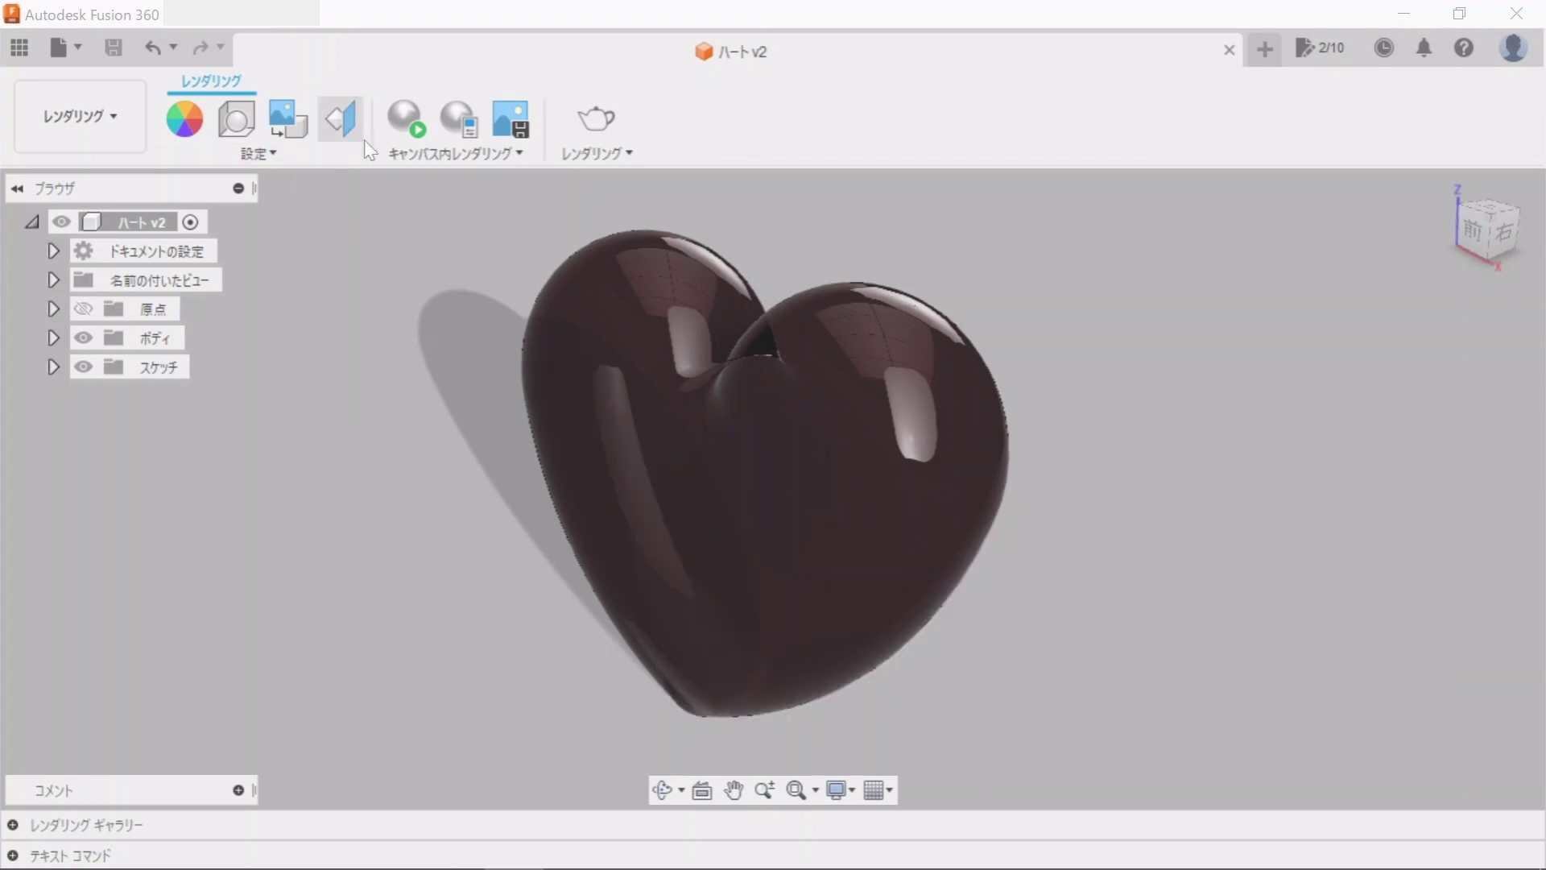
left_click(409, 127)
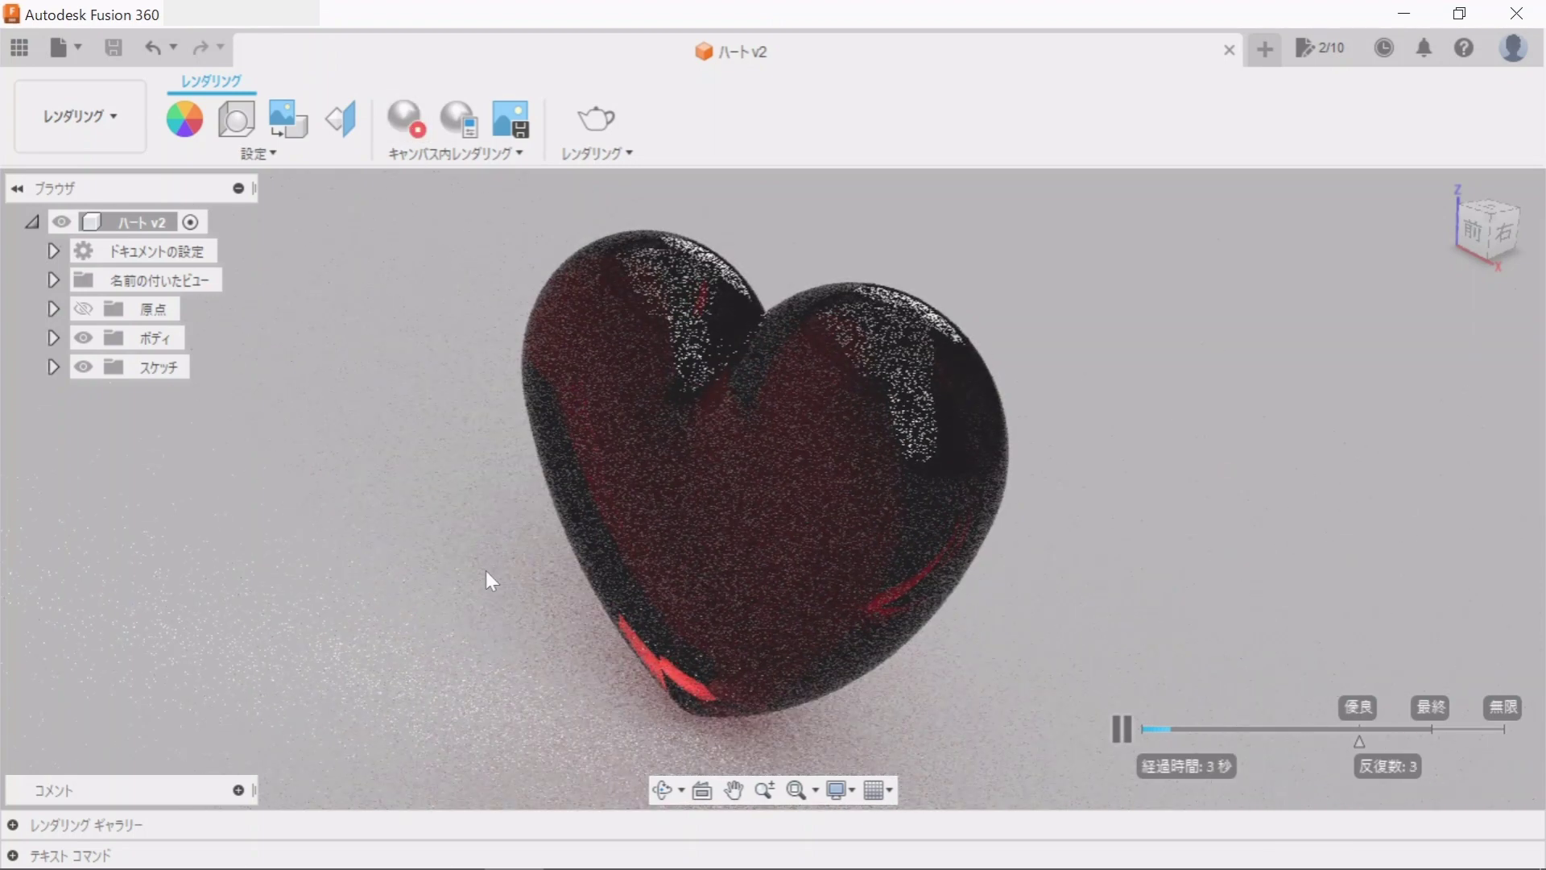
- Adjust the scene settings to 8028.169 lx brightness with the ground plane, flattened ground and reflections enabled
middle_click_drag(529, 491, 596, 574, "shift")
left_click_drag(596, 574, 672, 507)
middle_click_drag(672, 508, 704, 526, "shift")
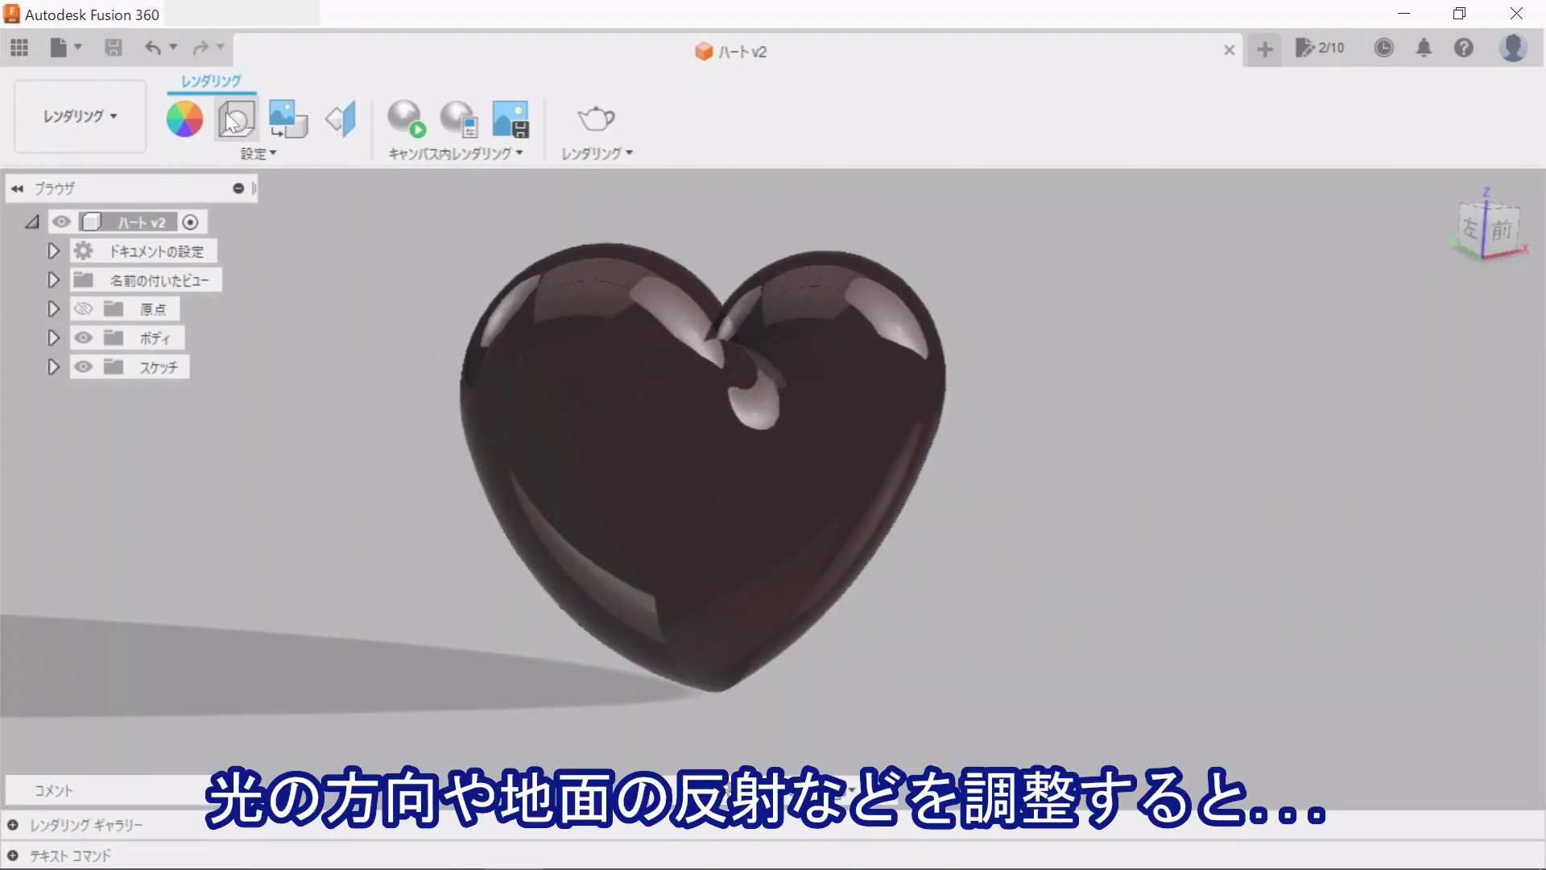
left_click(231, 124)
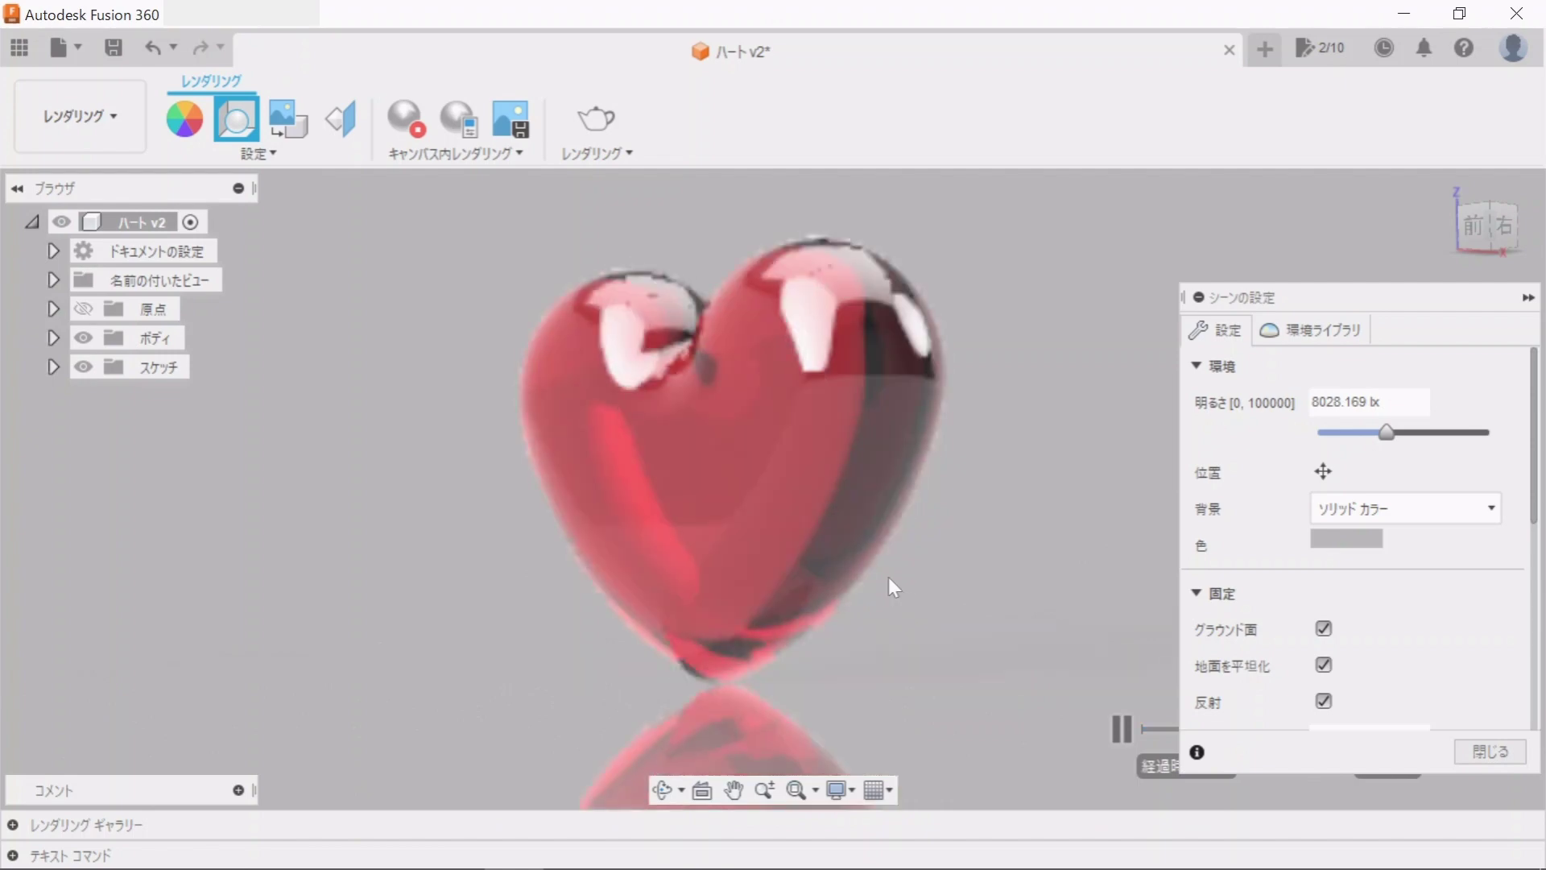
- Examine the in-canvas render of the heart and its ground reflection from the rear
middle_click_drag(847, 567, 629, 481, "shift")
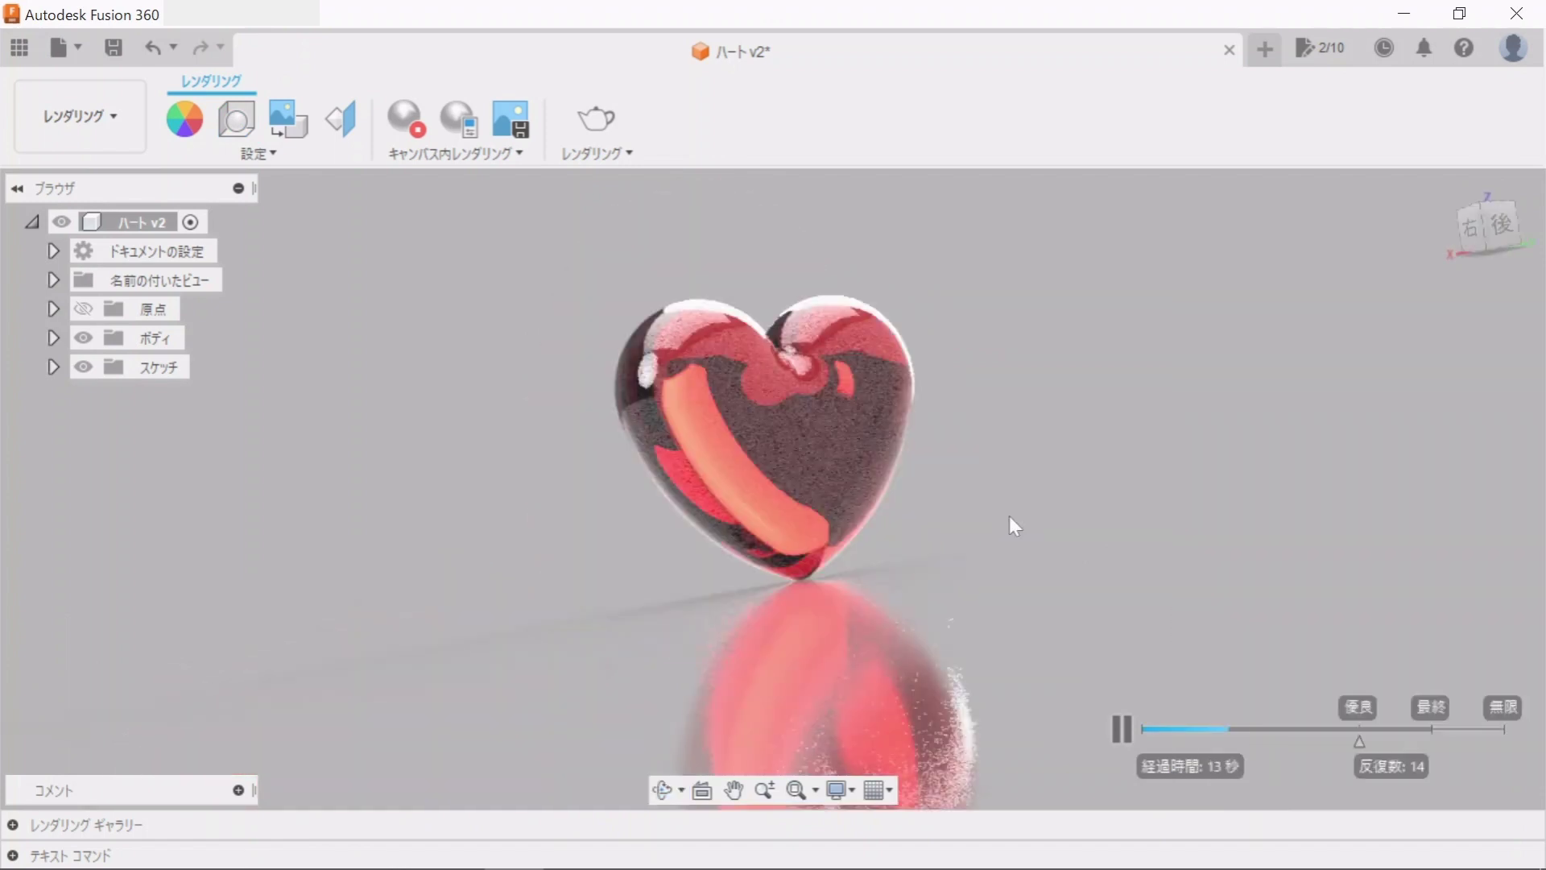
middle_click_drag(997, 492, 997, 516, "shift")
scroll(997, 515, "down", 2)
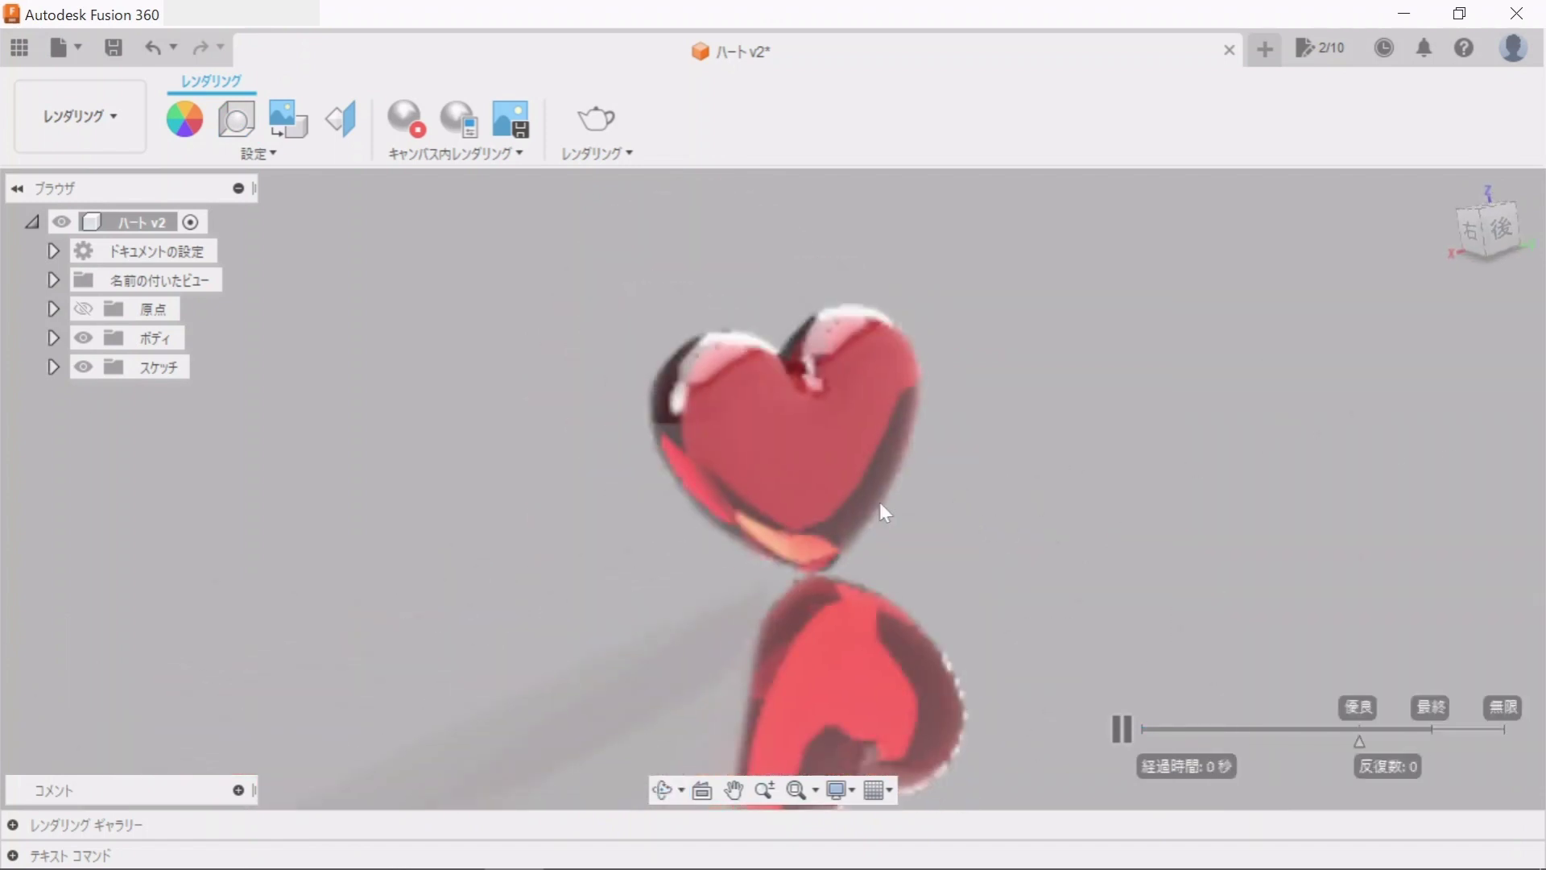
scroll(752, 381, "down", 2)
scroll(852, 483, "up", 2)
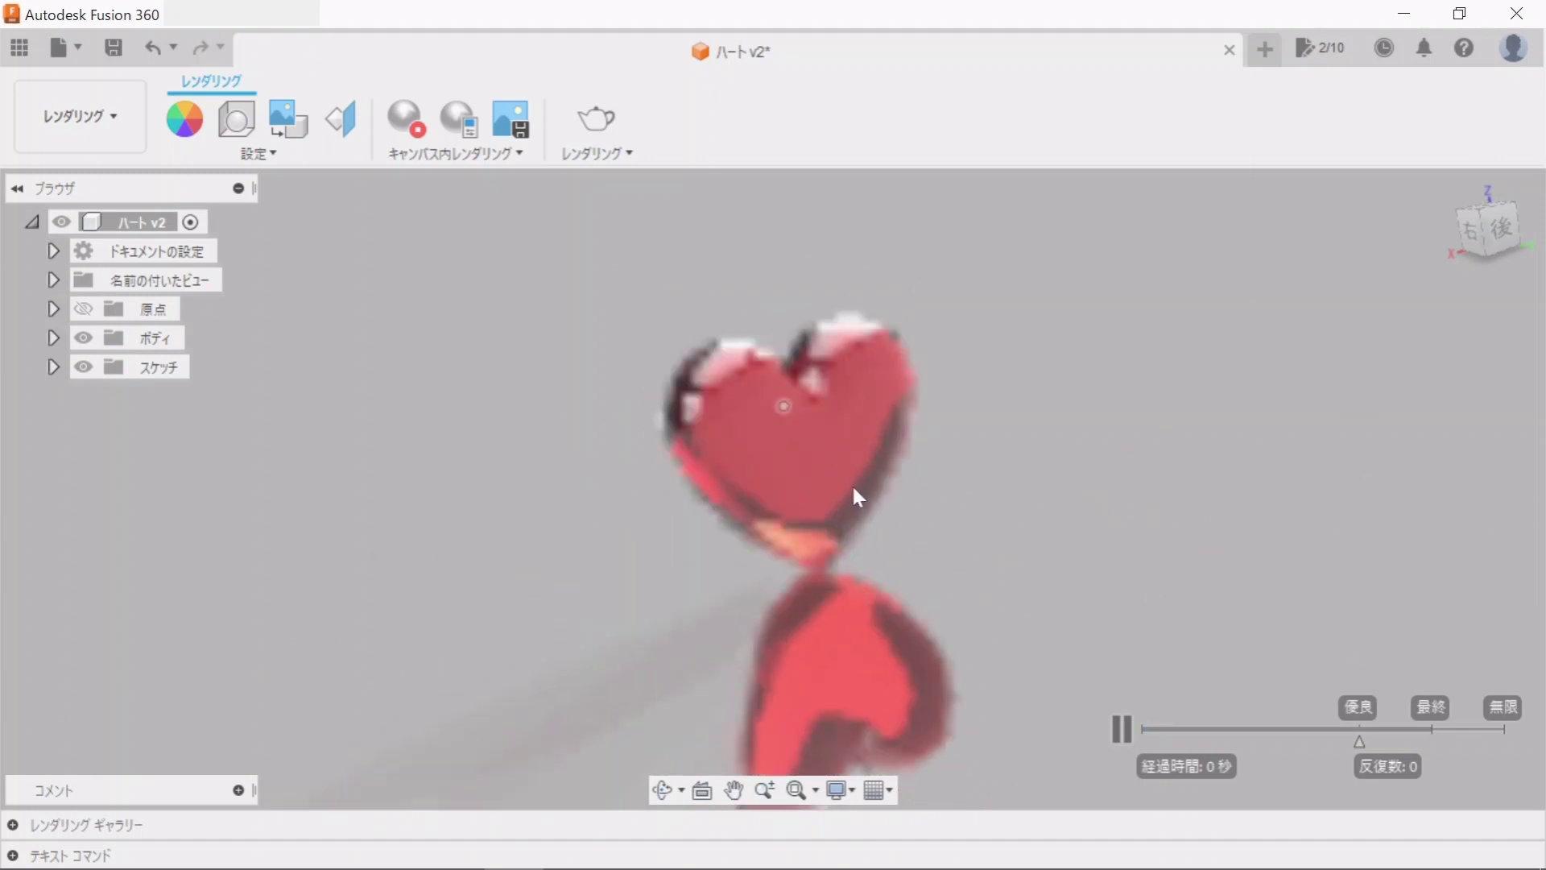
scroll(968, 596, "up", 1)
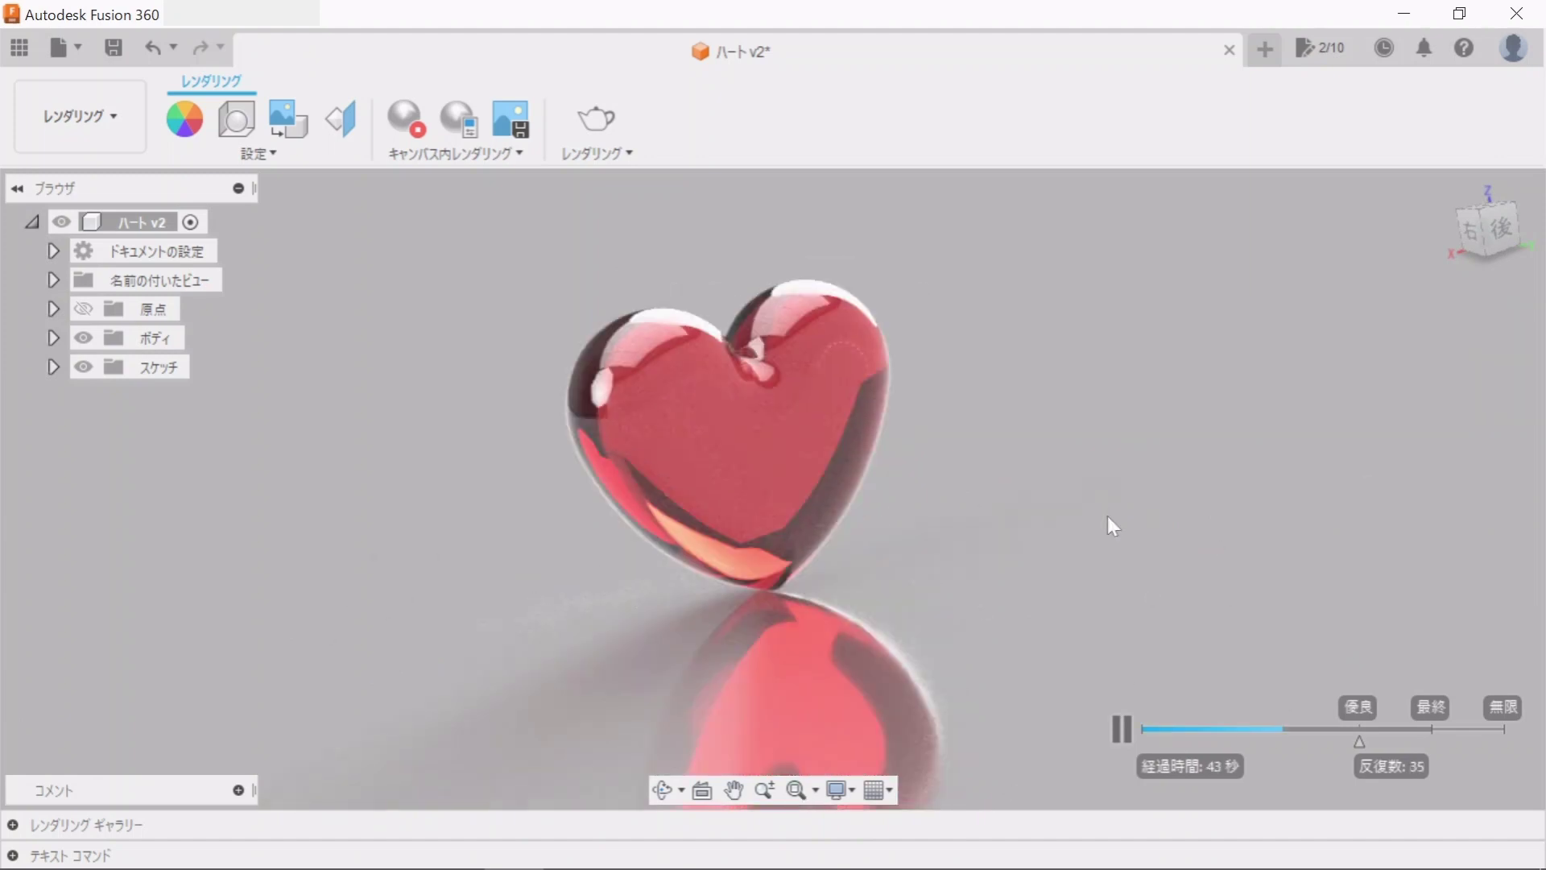